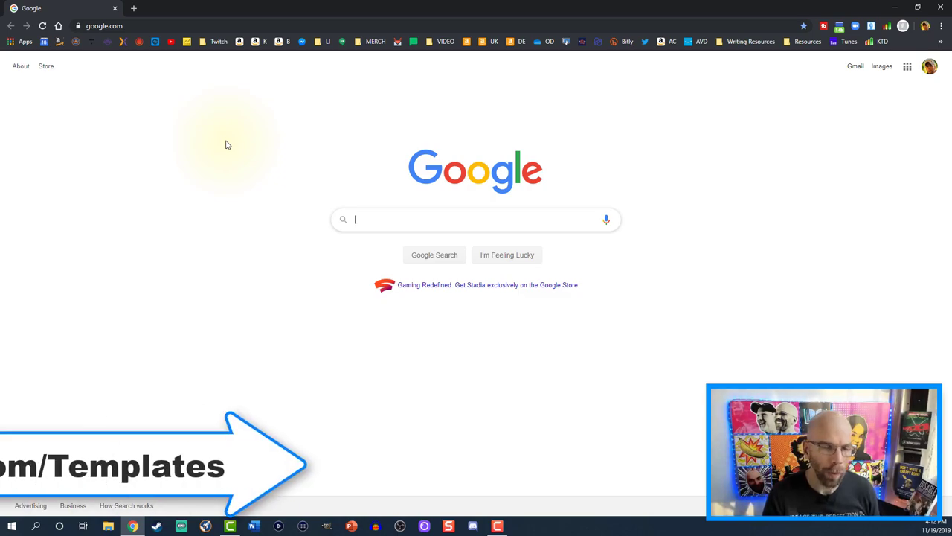
Step: Load the templates course from the 'kw' link, resume it, and expand Most Popular Standard Trim Sizes
left_click(139, 29)
type("kw")
key("Return")
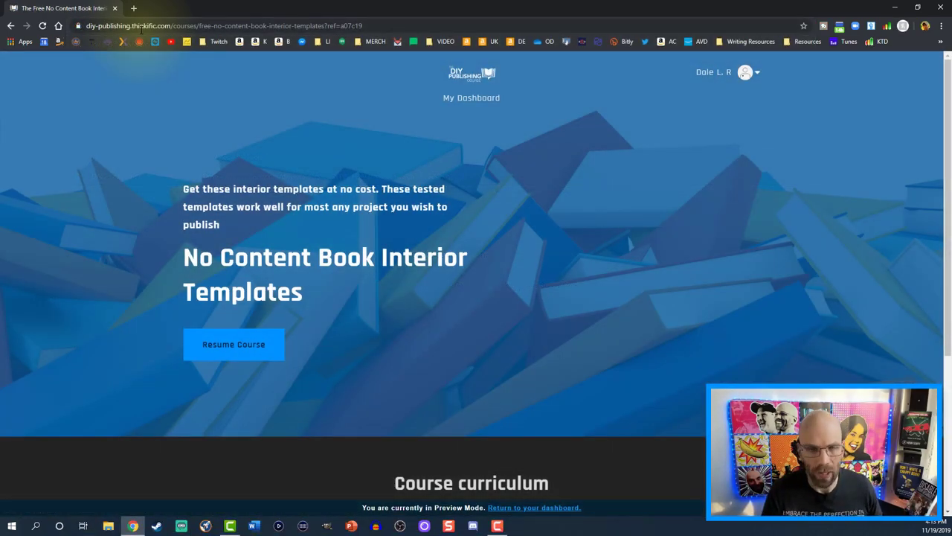
left_click(234, 346)
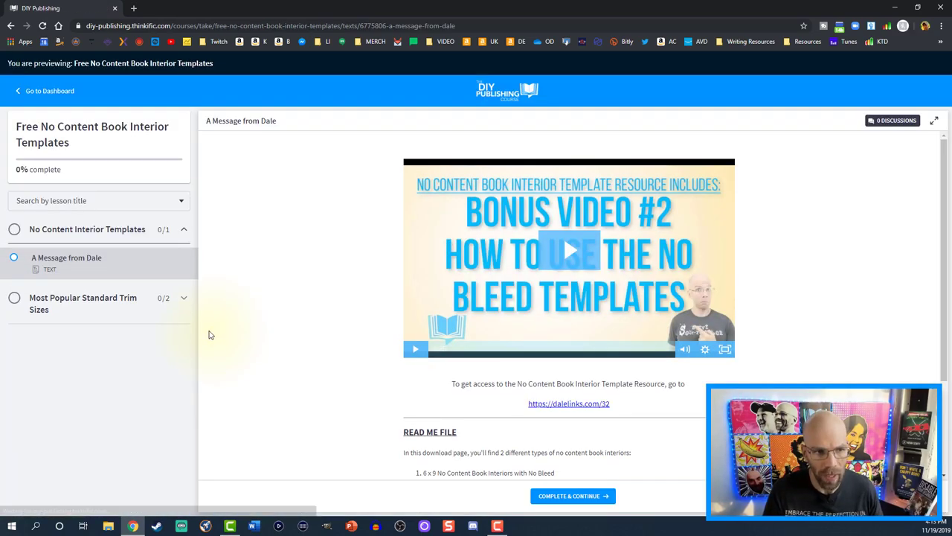
left_click(145, 309)
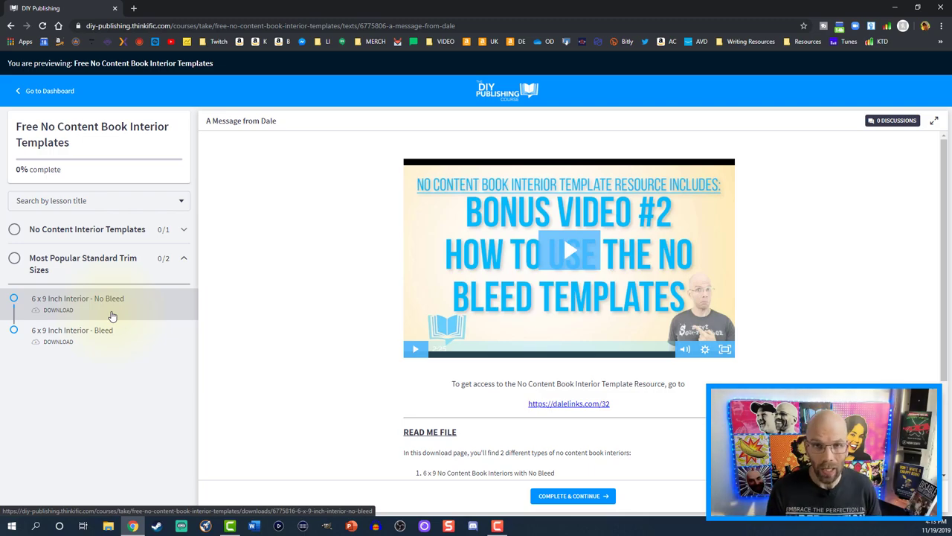
Step: Save '6X9 NO CONTENT with Bleed.pptx' from the 6 x 9 Inch Interior - Bleed lesson to Downloads and enable editing
left_click(83, 330)
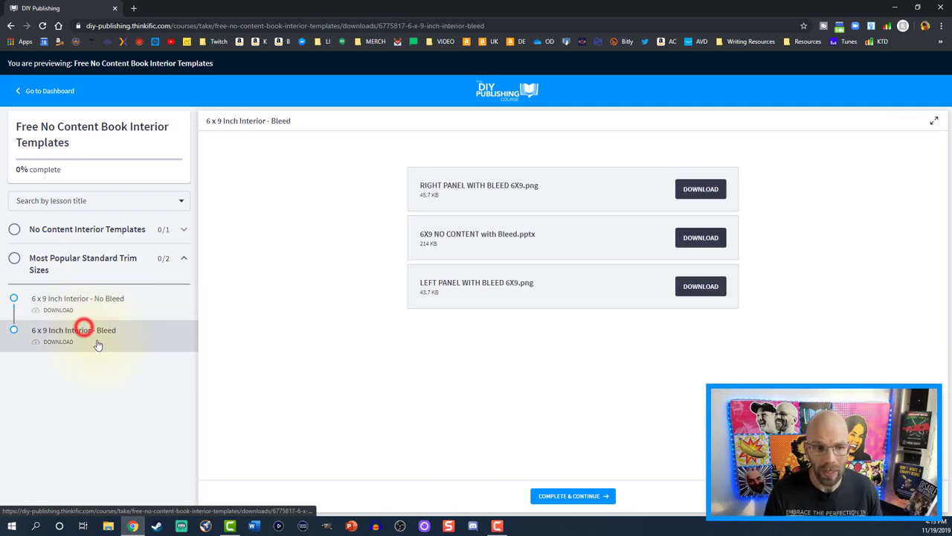
left_click(693, 238)
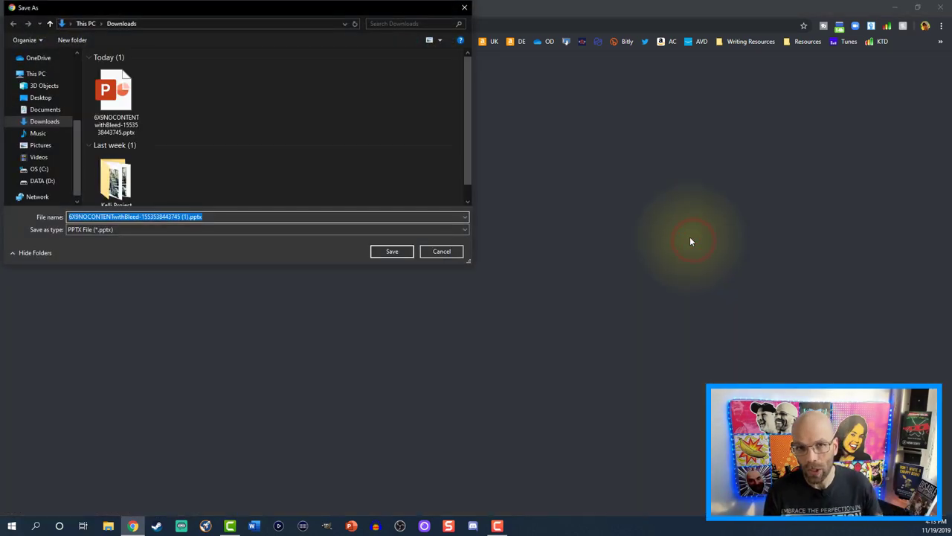
left_click(392, 250)
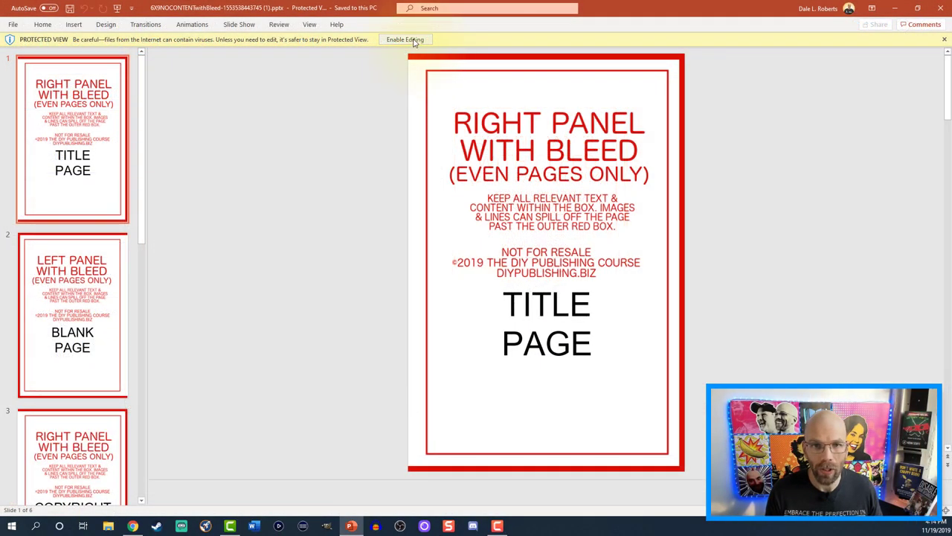
left_click(414, 41)
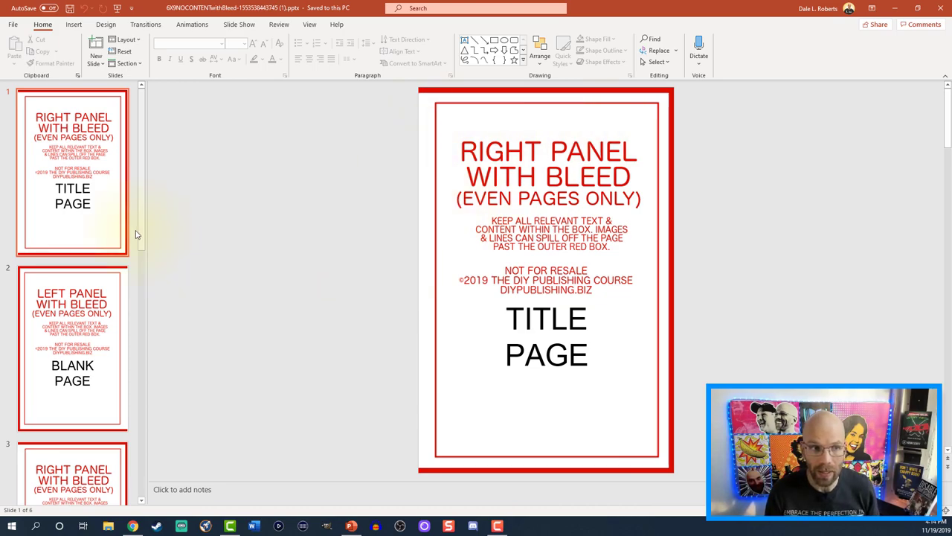
left_click(103, 147)
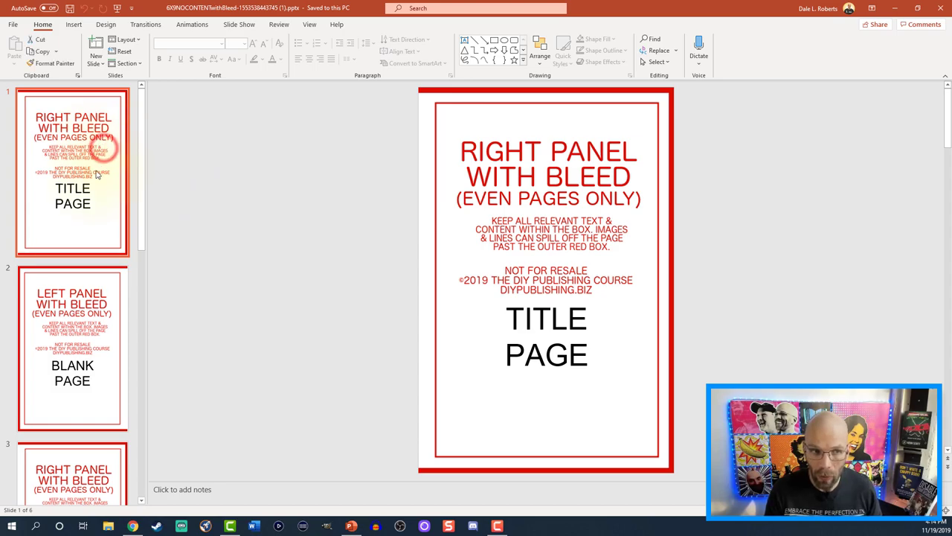
left_click(73, 344)
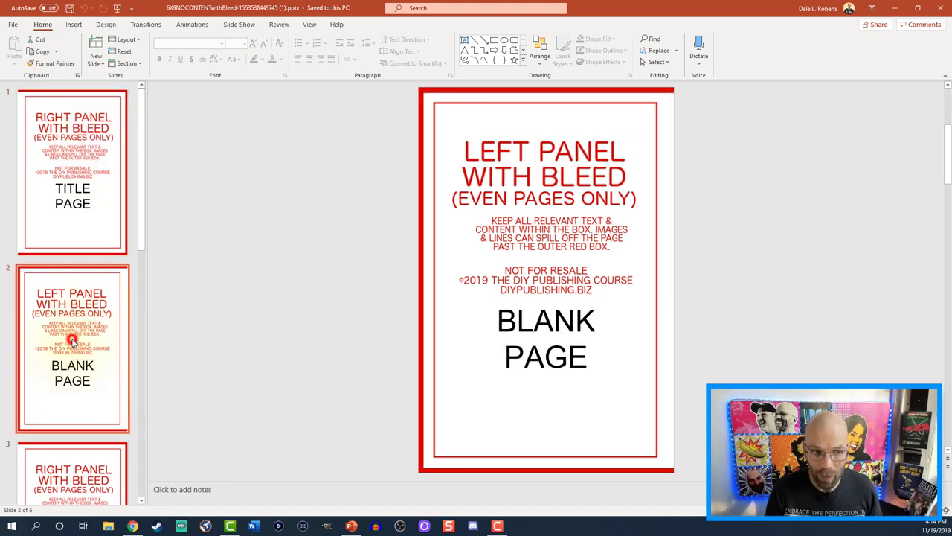
left_click(86, 216)
left_click(65, 335)
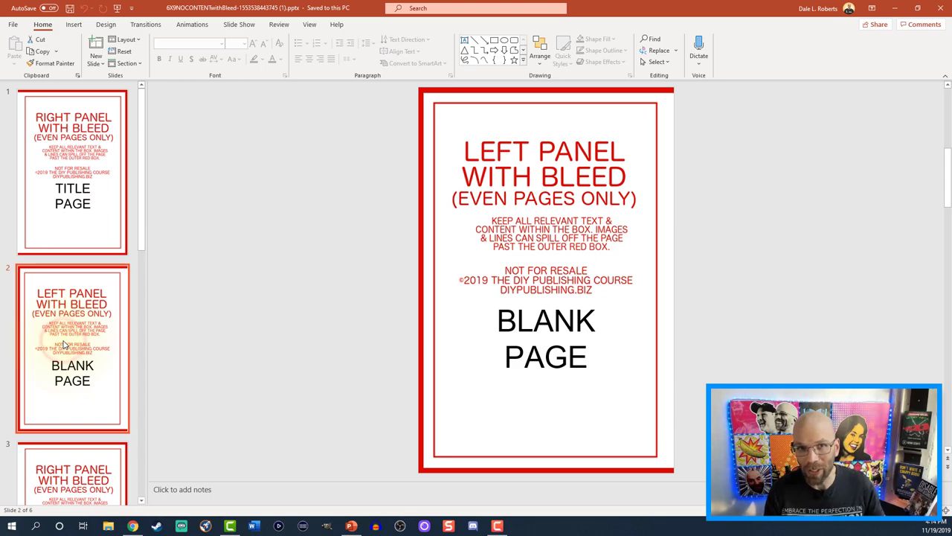
left_click(88, 195)
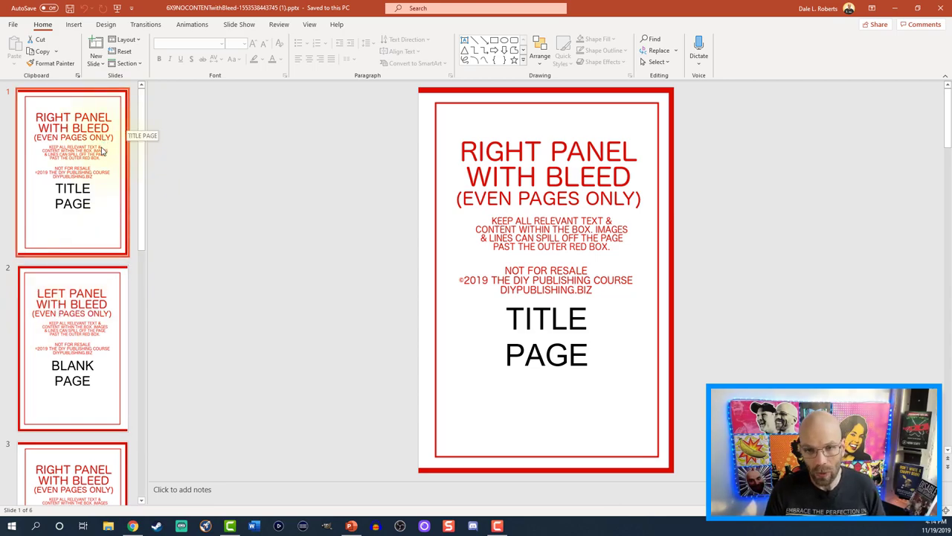
Step: Replace the TITLE PAGE text on slide 1 with 'Teddy Bear Workbook'
left_click(529, 350)
double_click(529, 351)
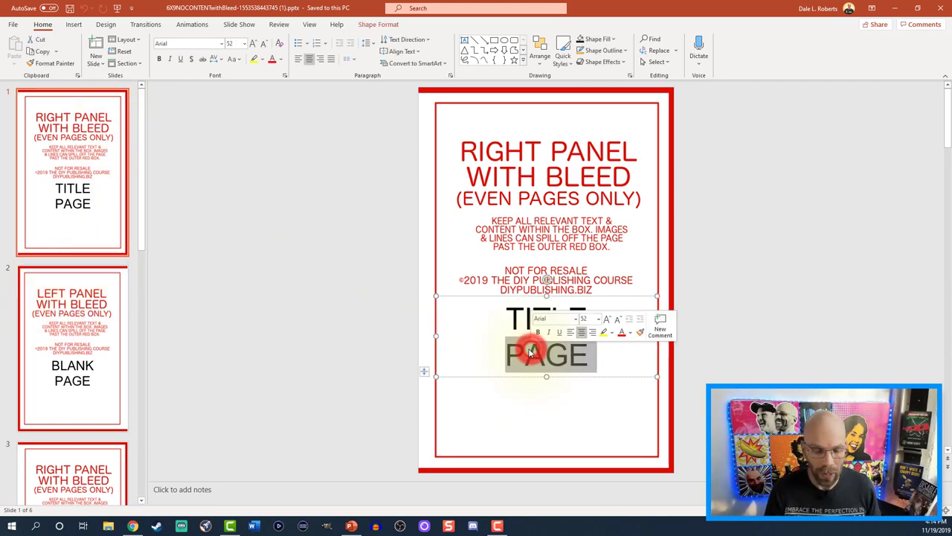
left_click(530, 354)
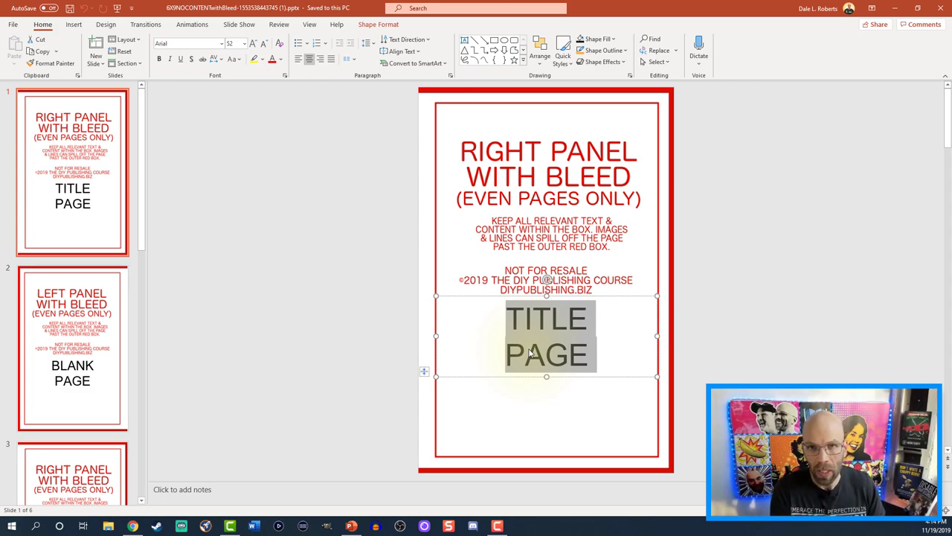
type("Teddy Beear")
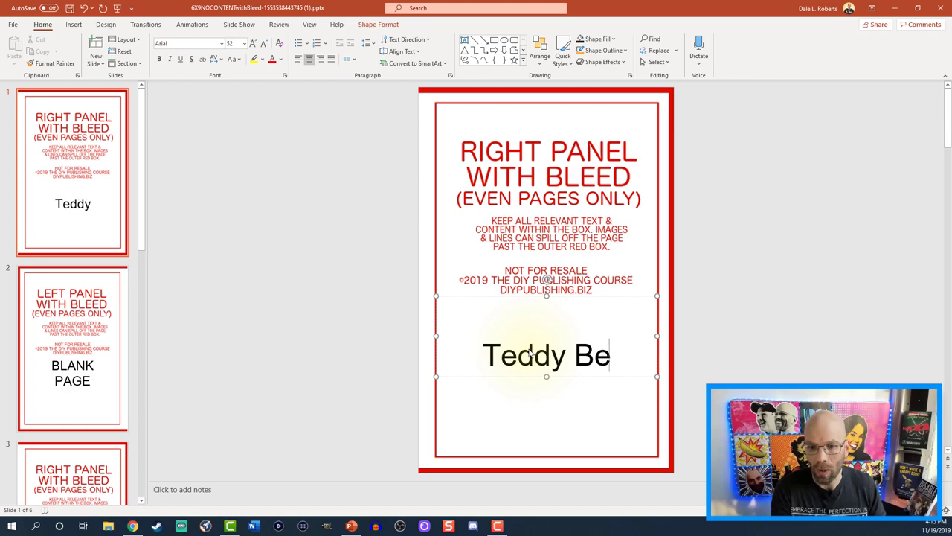
key("BackSpace")
key("BackSpace")
key("BackSpace")
type("ar Workbook")
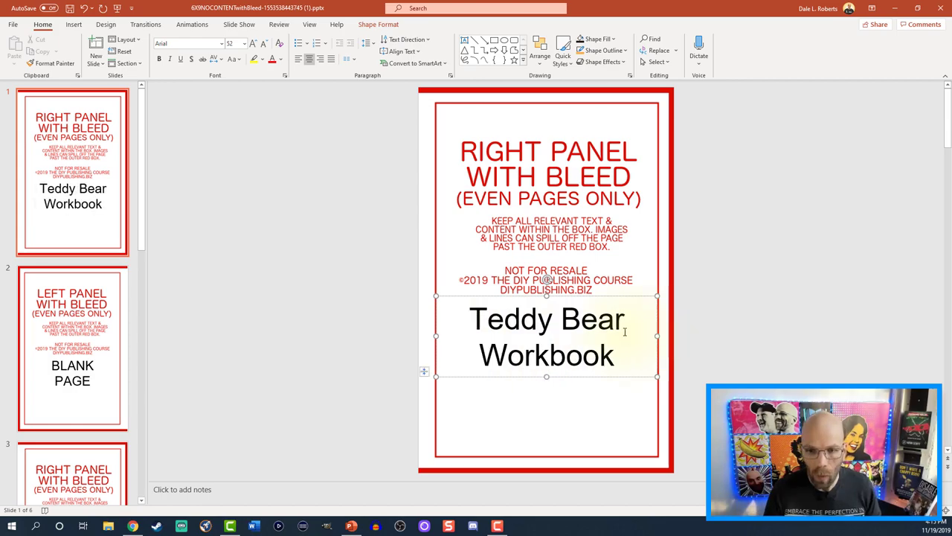
Step: Set the title to Liberty Sans, adjust its size, and drag it up over the red heading
triple_click(595, 334)
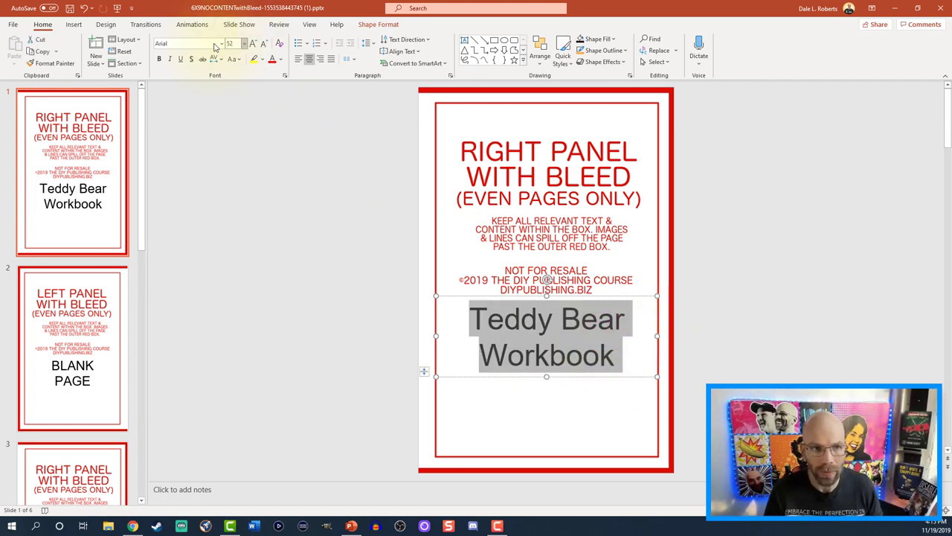
left_click(179, 45)
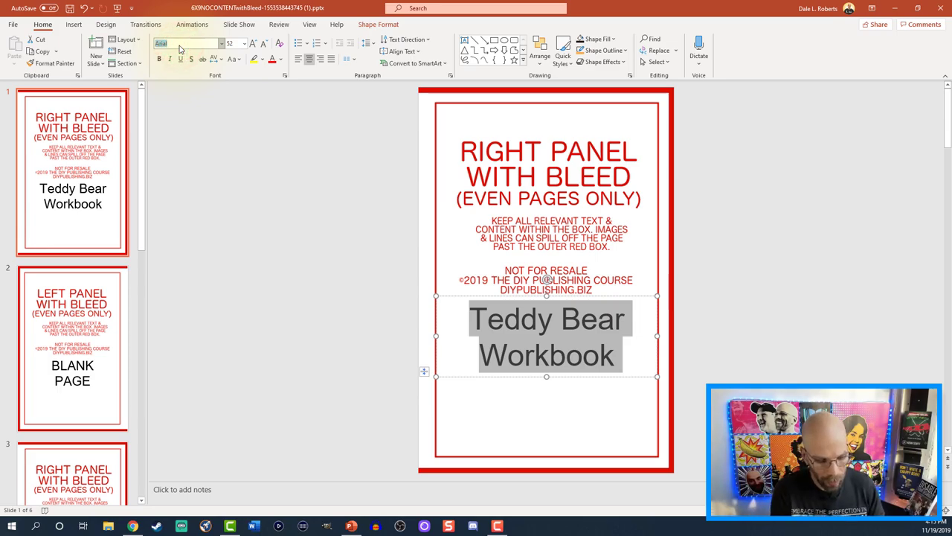
key("Return")
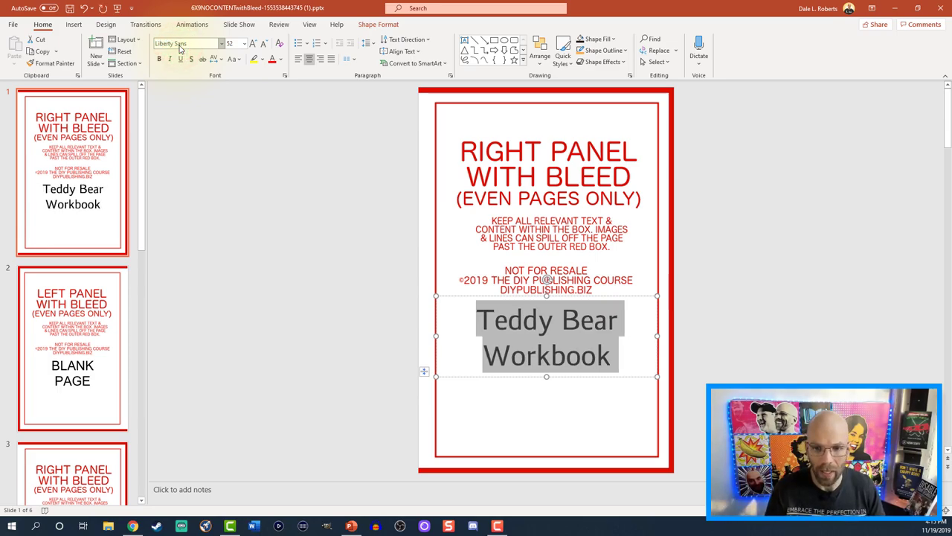
left_click(254, 44)
left_click(263, 44)
left_click(263, 44)
left_click(253, 44)
left_click(254, 44)
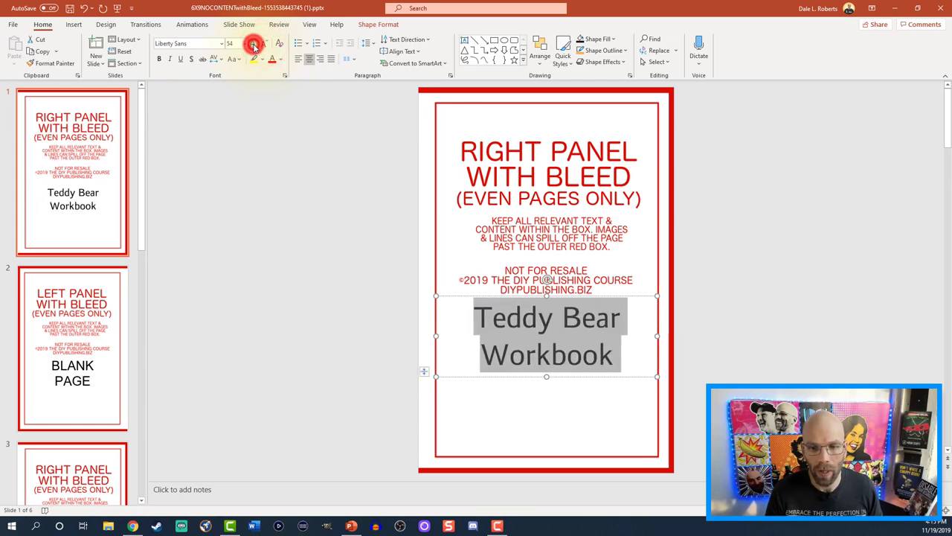
left_click(253, 44)
left_click_drag(529, 293, 529, 181)
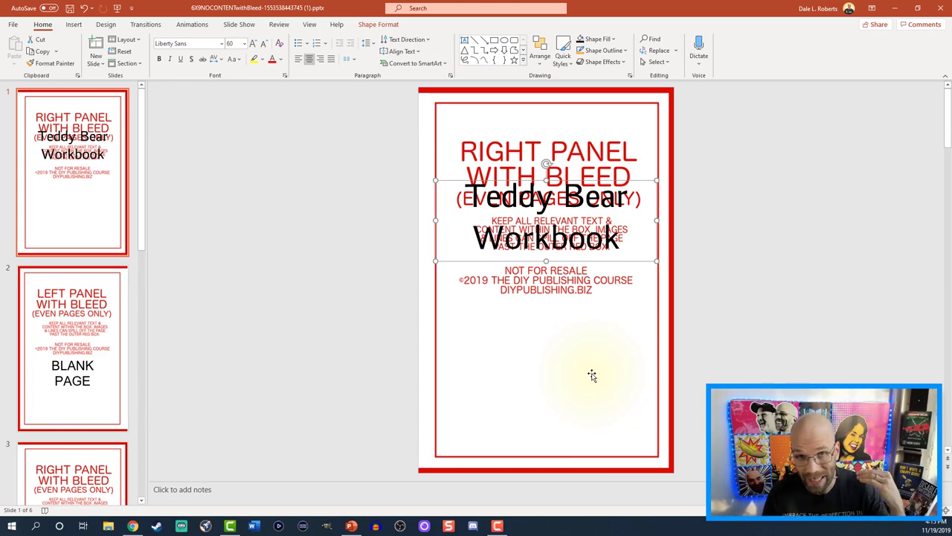
Step: Enlarge the title to 80 pt and nudge it closer to the page top
triple_click(520, 240)
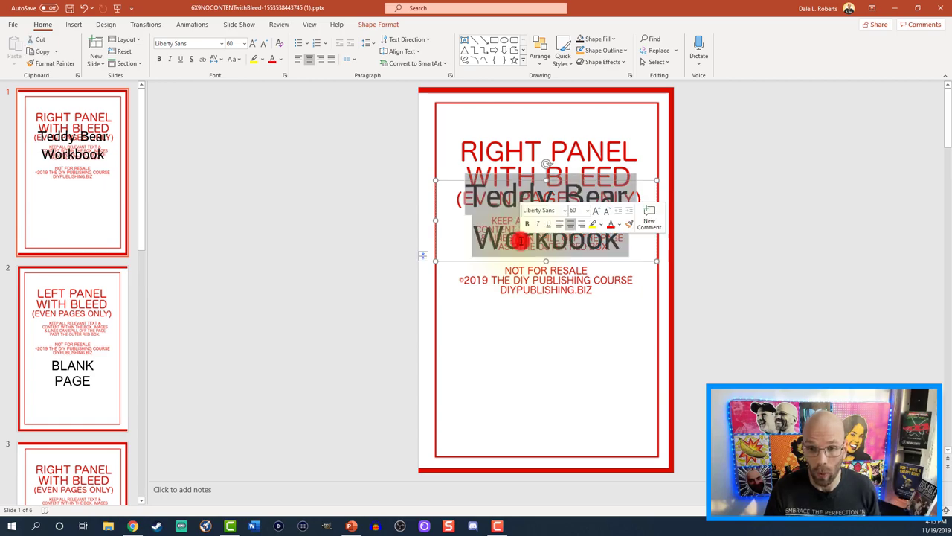
left_click(597, 210)
left_click(597, 211)
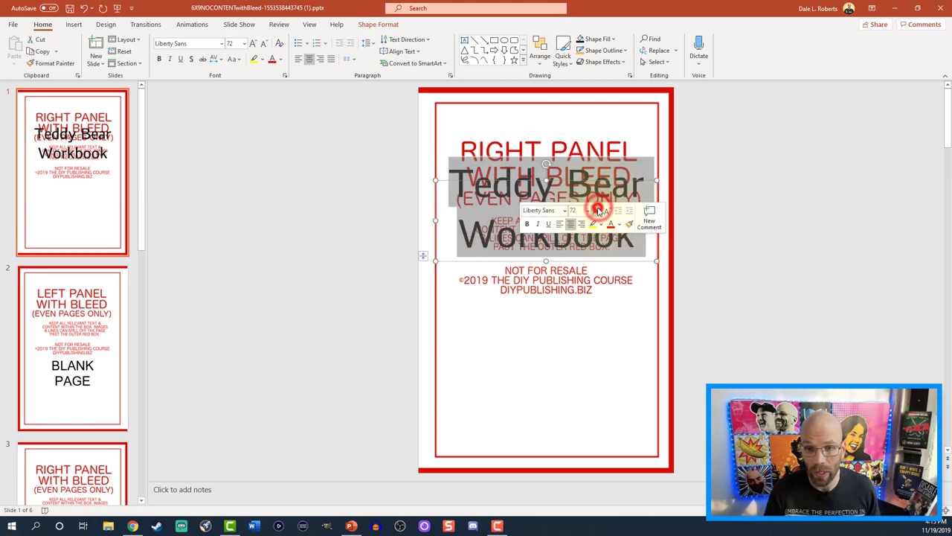
left_click(597, 211)
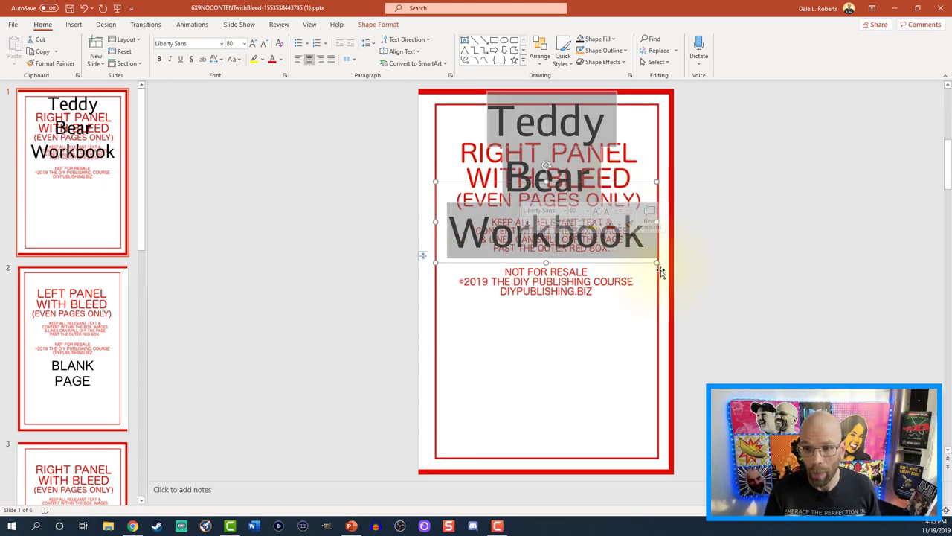
left_click(706, 270)
left_click(562, 227)
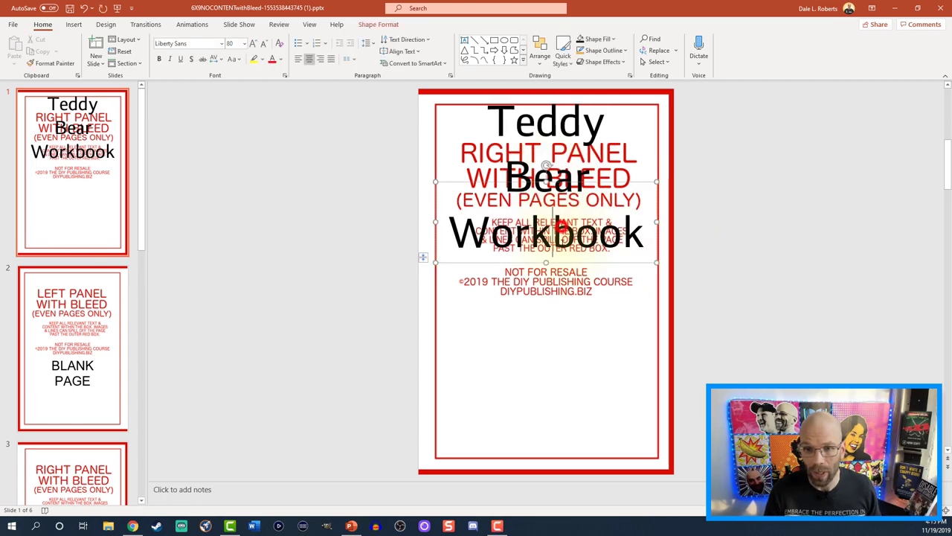
mouse_move(556, 264)
left_mouse_down()
mouse_move(554, 253)
mouse_move(554, 269)
left_mouse_up()
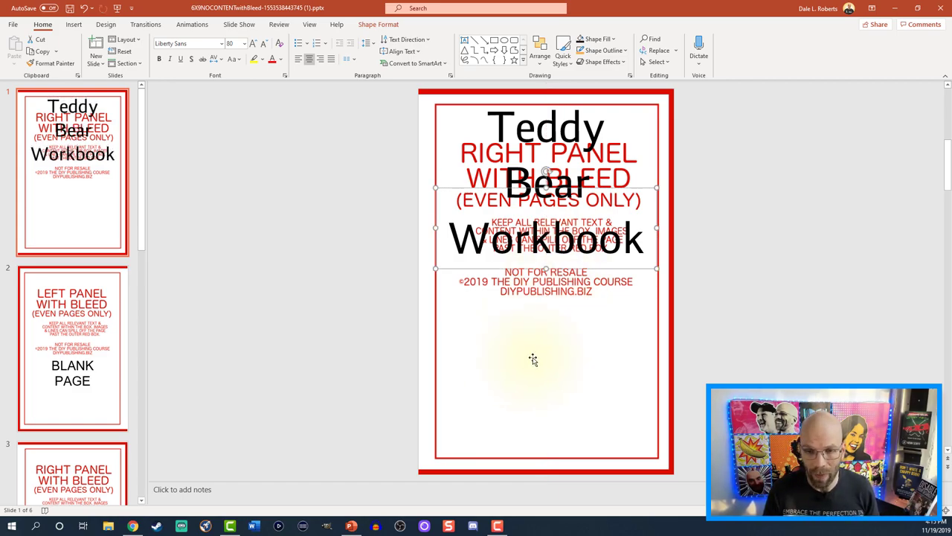
left_click(532, 359)
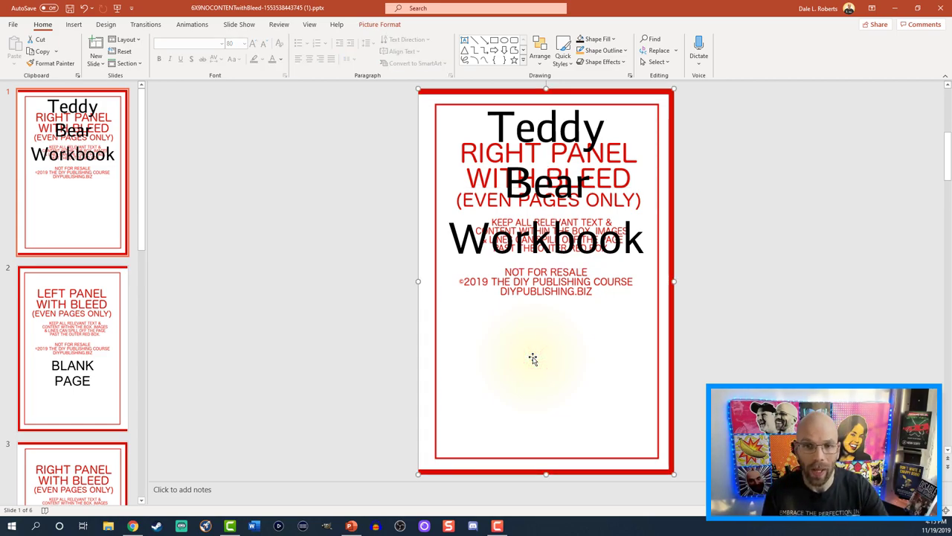
Step: Delete slide 1's bleed template picture, keep the title in Liberty Sans, and go to slide 2
key("Delete")
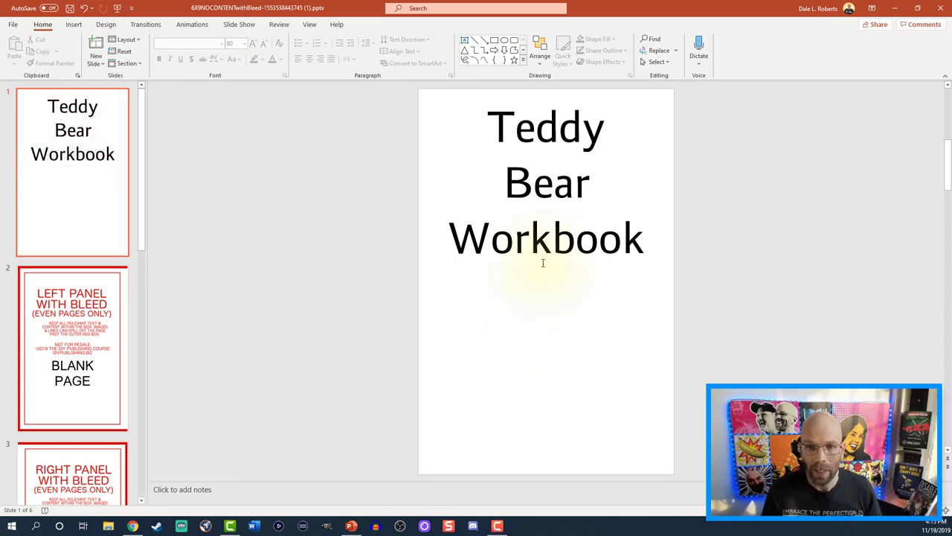
left_click(542, 253)
triple_click(542, 250)
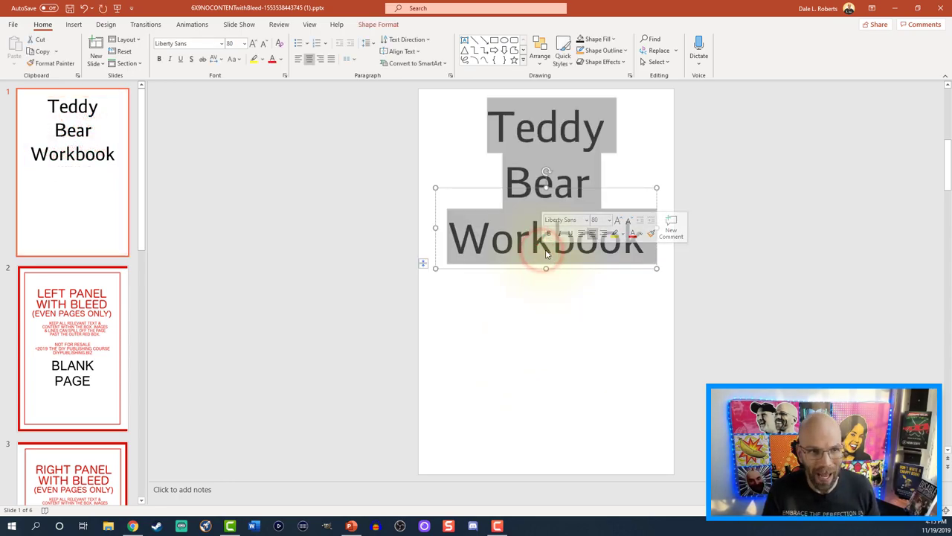
left_click(221, 44)
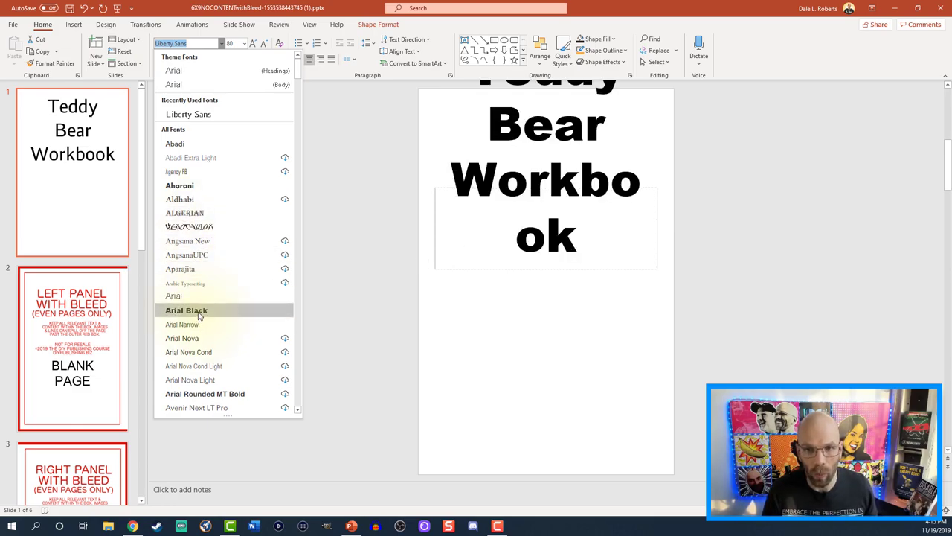
left_click(361, 253)
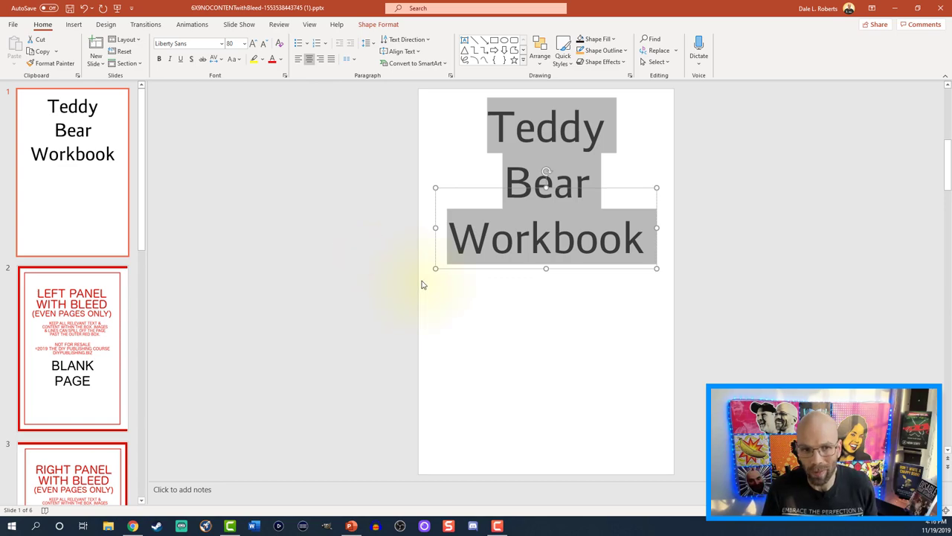
left_click(533, 272)
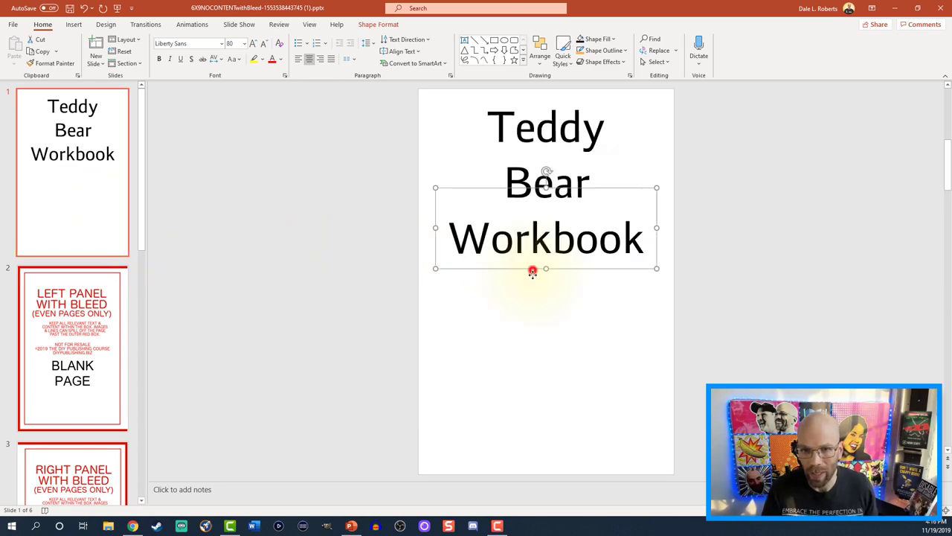
left_click(279, 336)
left_click(125, 338)
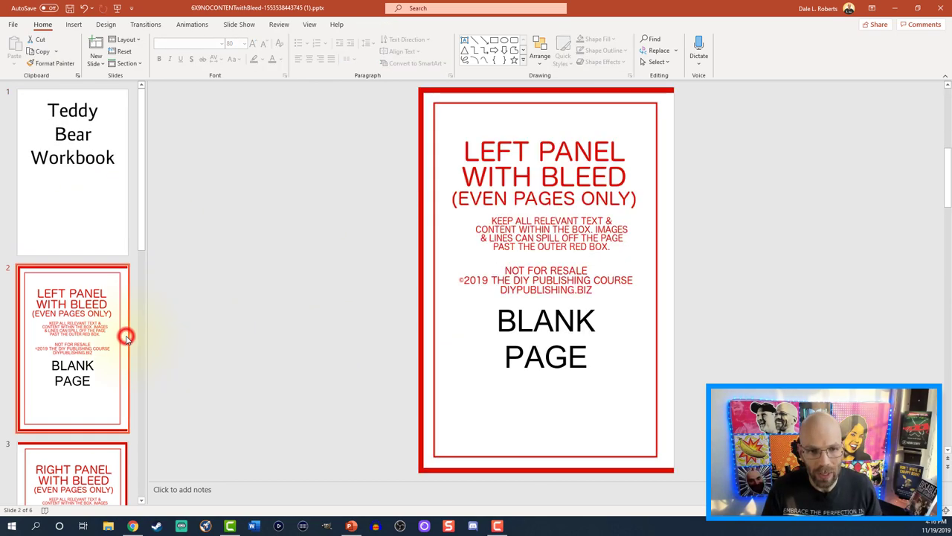
Step: Delete slide 2's bleed template picture, BLANK PAGE text and empty title placeholder
left_click(446, 298)
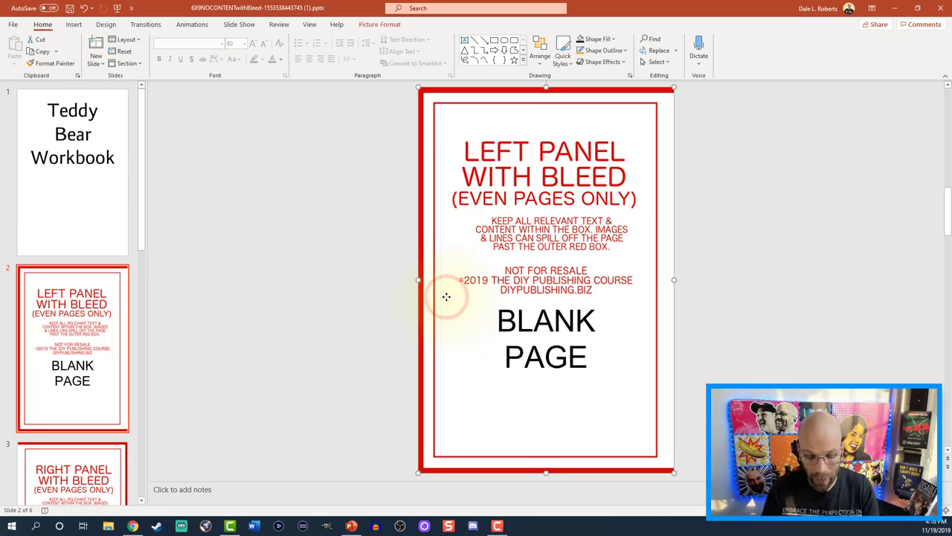
key("Delete")
left_click(502, 319)
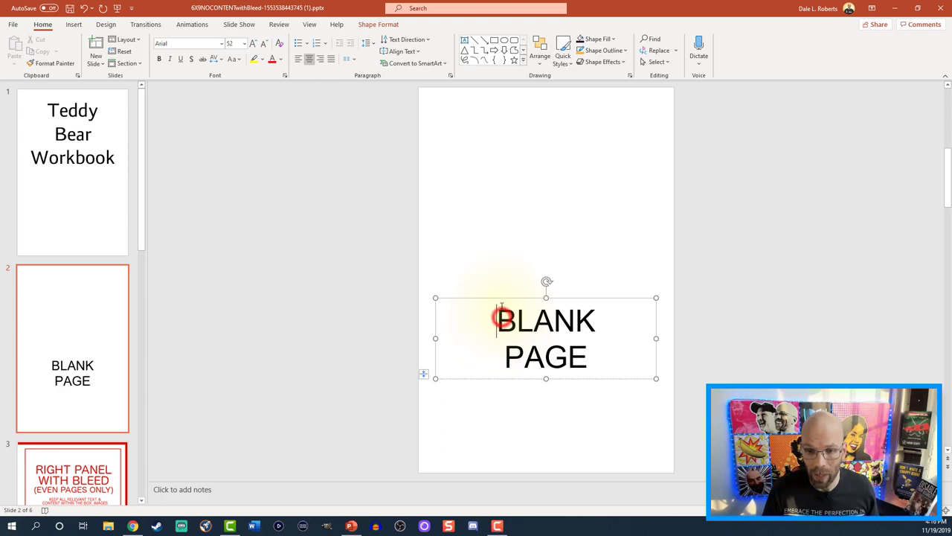
left_click(498, 298)
key("Delete")
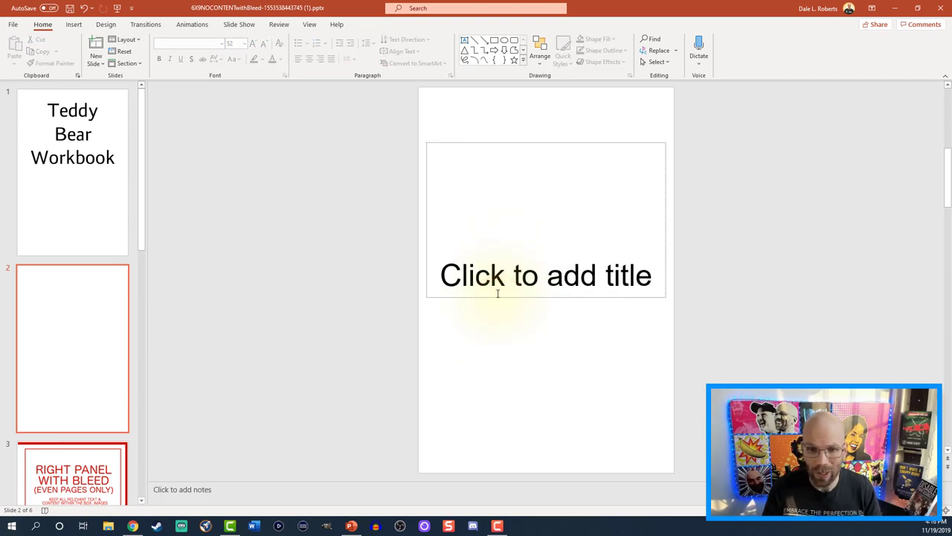
left_click(494, 297)
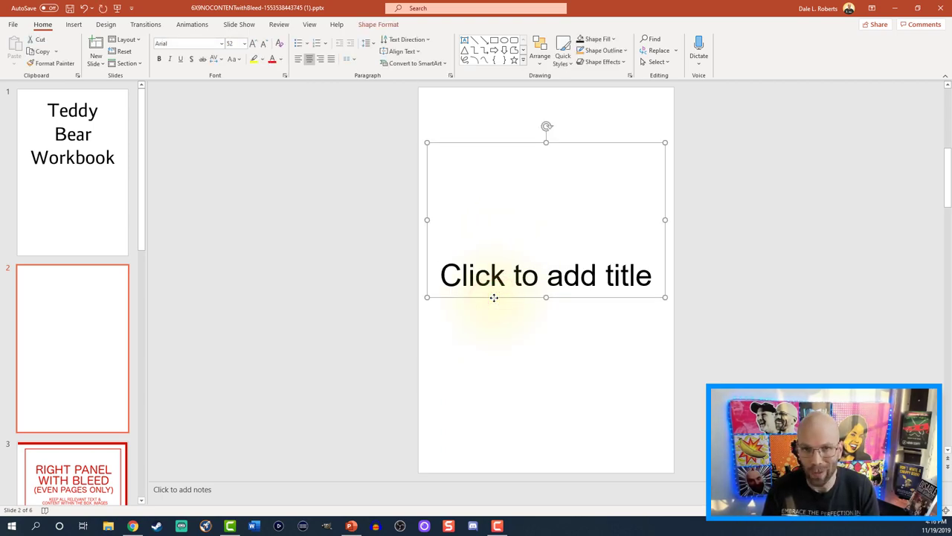
key("Delete")
scroll(104, 335, "down", 6)
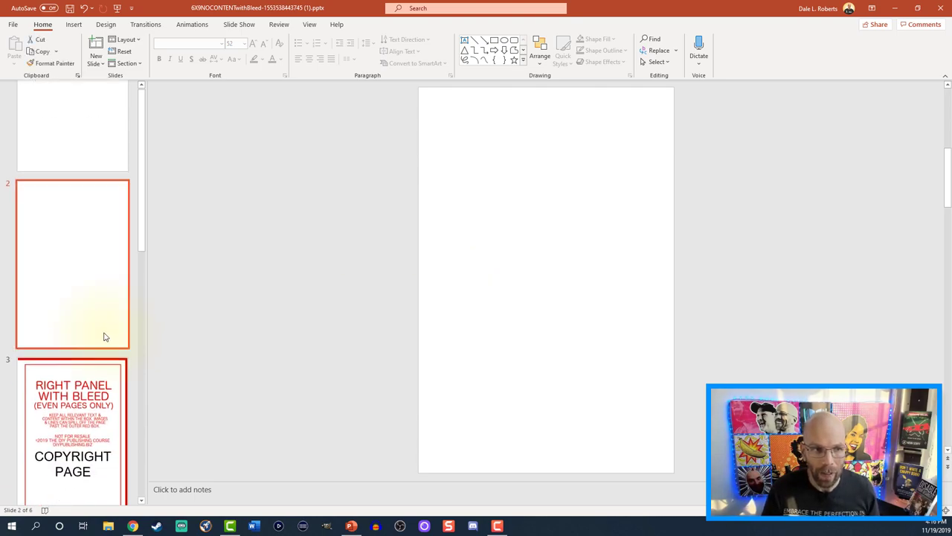
scroll(89, 290, "up", 4)
Step: Replace COPYRIGHT PAGE on slide 3 with a 12 pt ©2019 copyright line naming the publisher
left_click(84, 402)
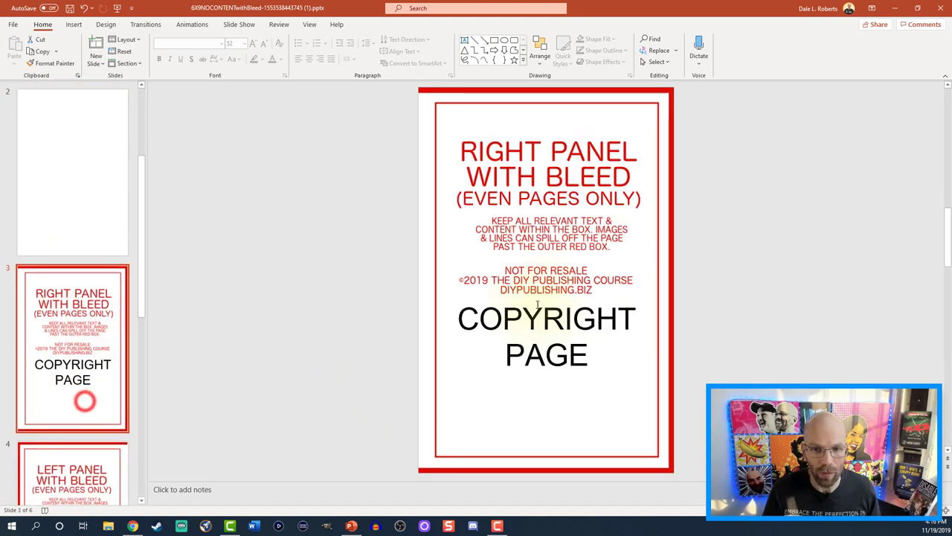
double_click(554, 315)
triple_click(555, 316)
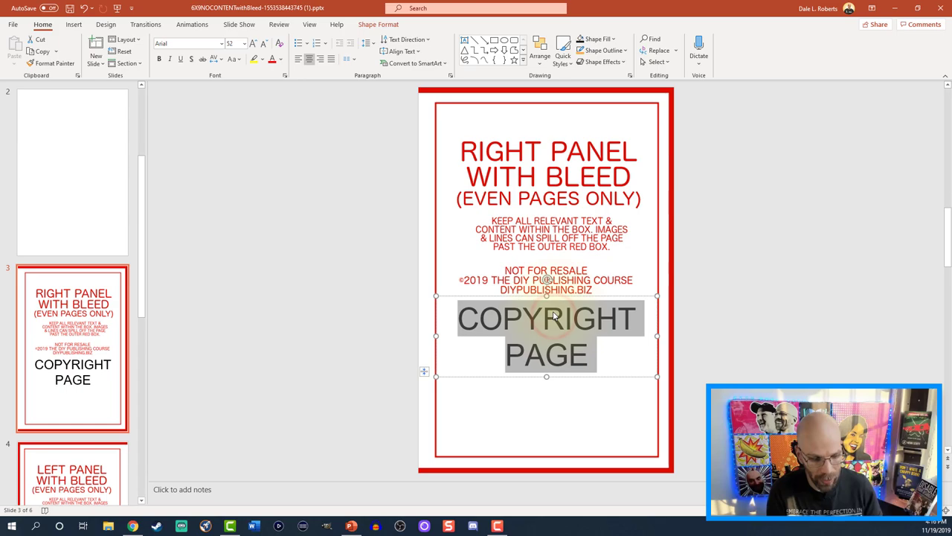
type("(c)2019 Keith Wheeler Books")
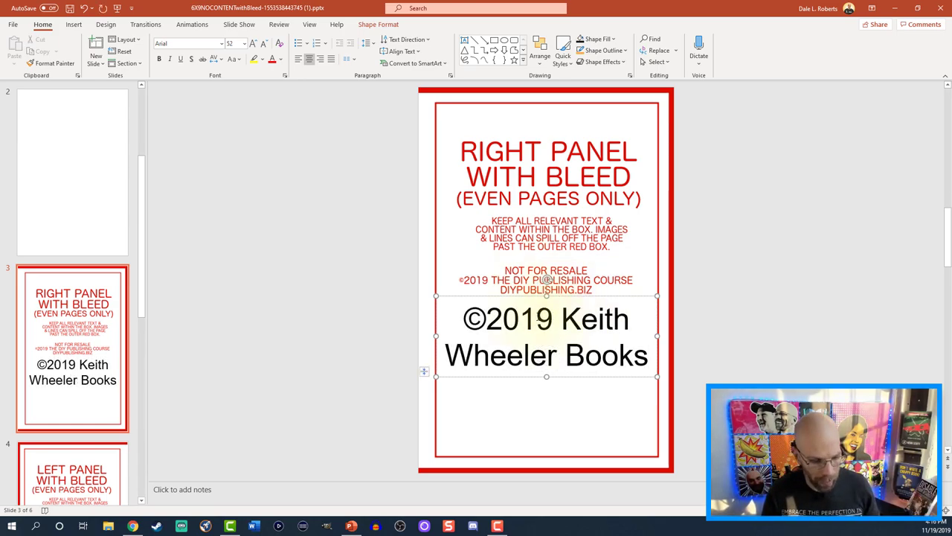
triple_click(539, 317)
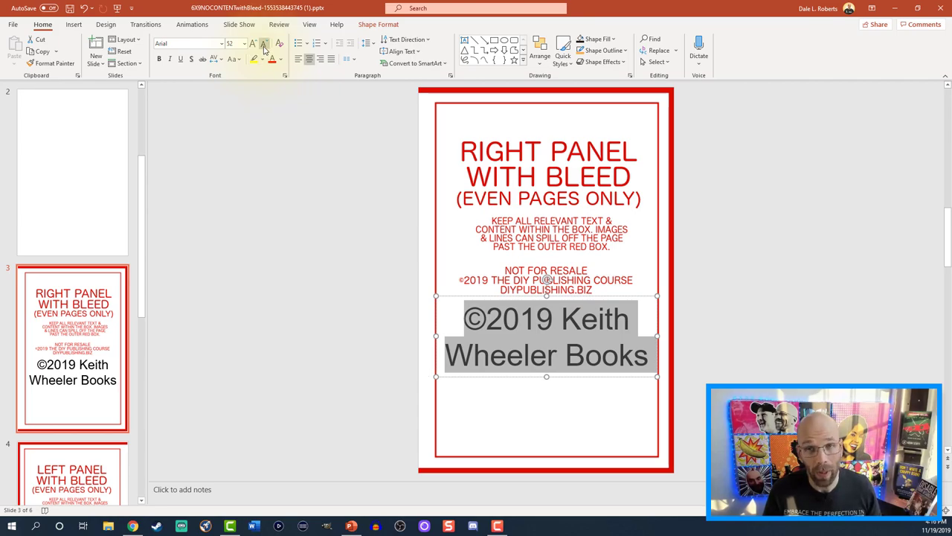
left_click(230, 44)
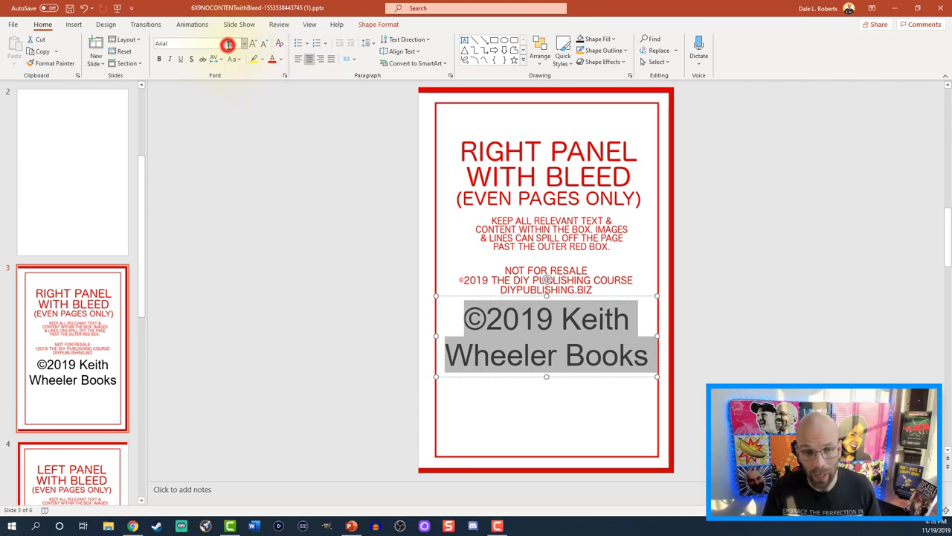
type("12")
key("Return")
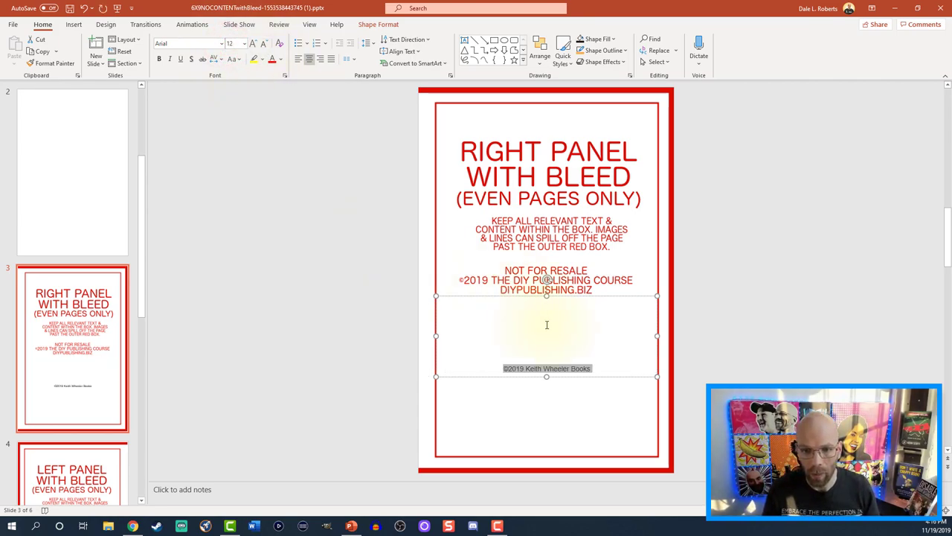
Step: Delete slide 3's red bleed template picture
left_click(556, 354)
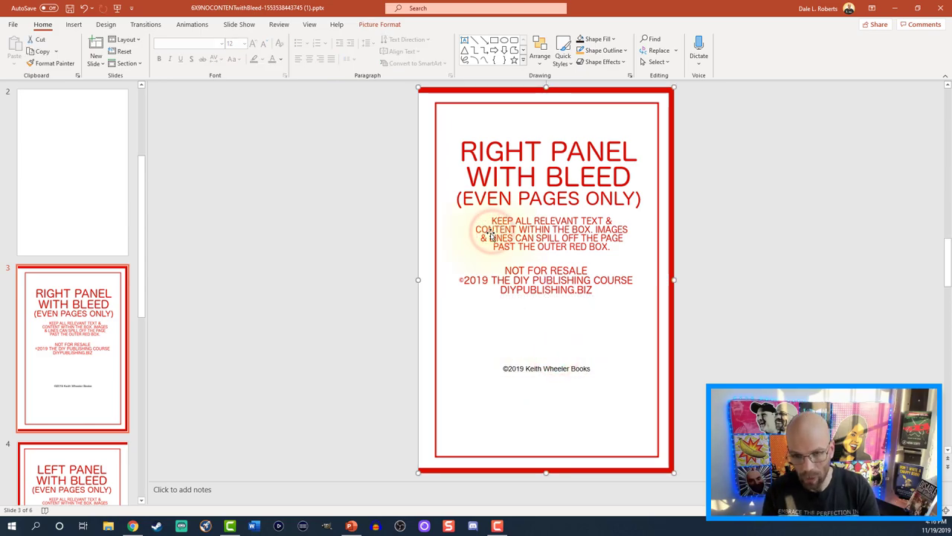
key("Delete")
scroll(12, 288, "down", 1)
scroll(22, 283, "down", 3)
Step: On slide 4, delete the bleed template picture and BLANK PAGE box together, then the title placeholder
left_click(49, 197)
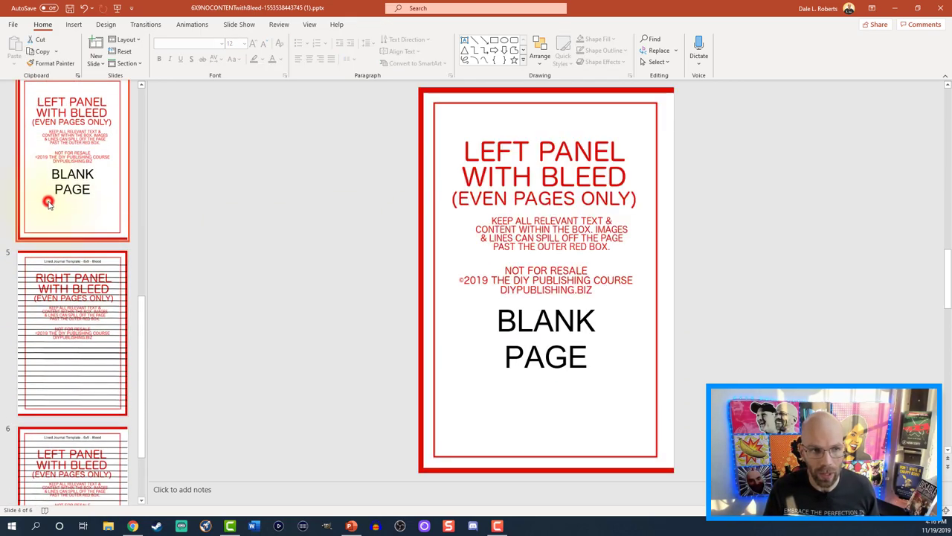
left_click(537, 274)
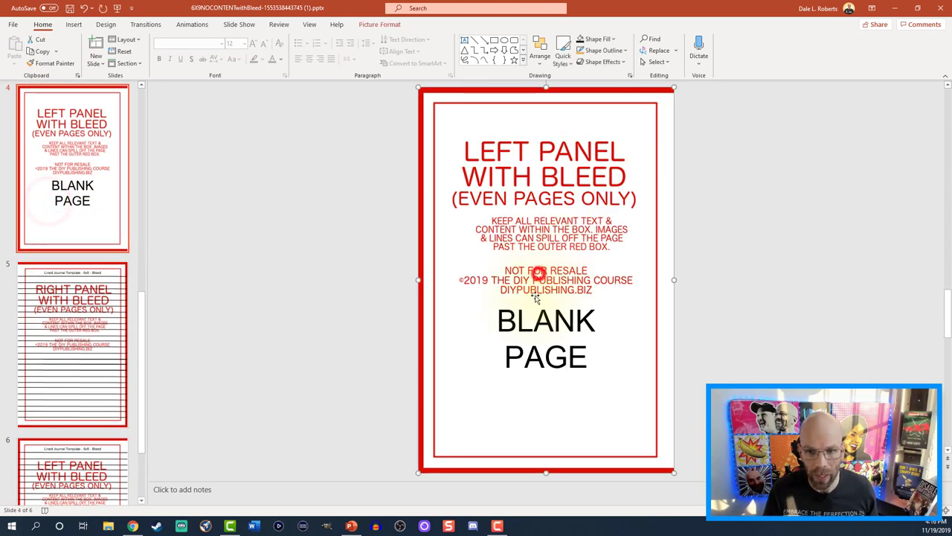
left_click(497, 321)
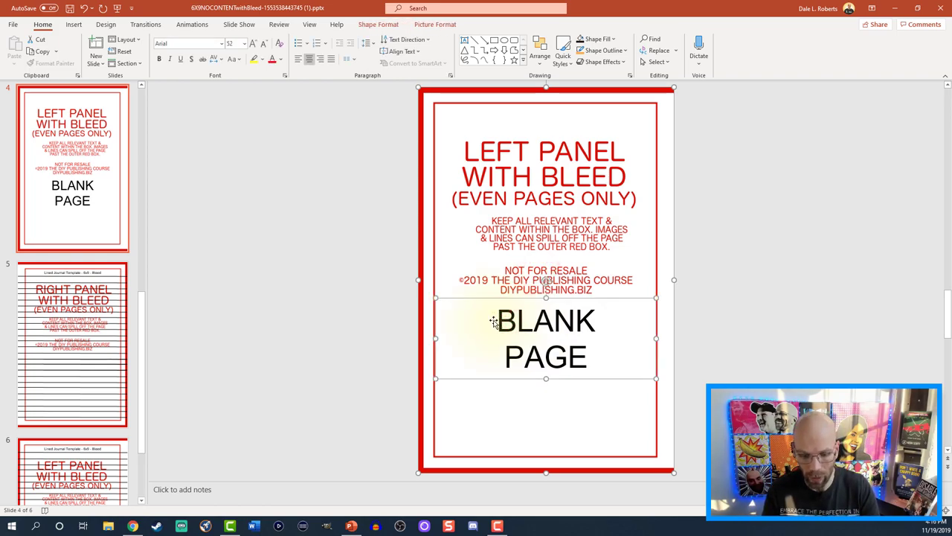
key("Delete")
left_click(476, 297)
left_click(476, 298)
key("Delete")
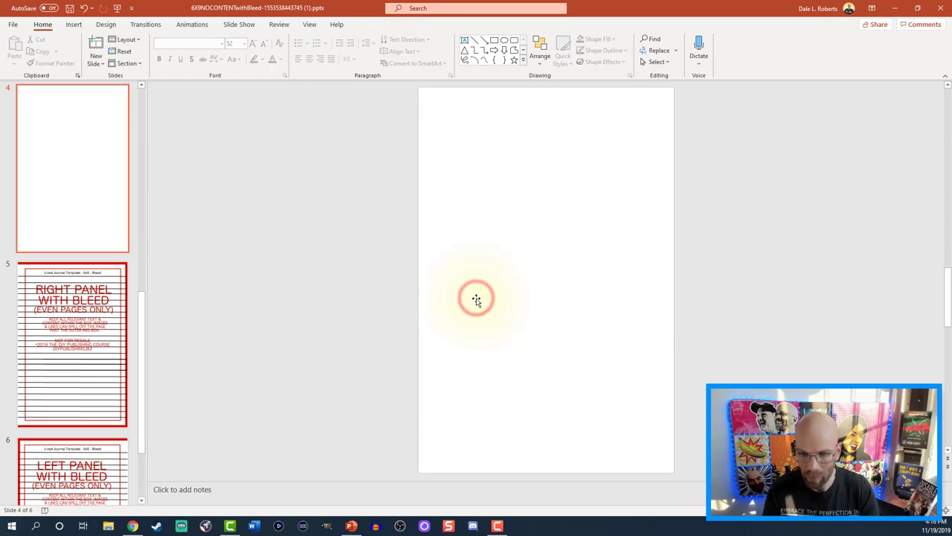
scroll(63, 254, "down", 2)
Step: Drag slide 5's bottom two ruled lines down to the page bottom and delete the red bleed panel
left_click(62, 254)
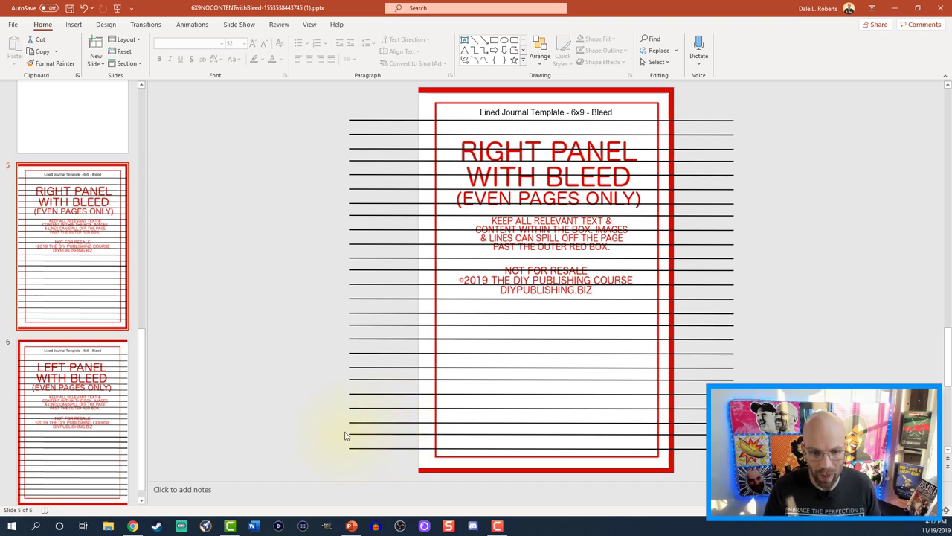
left_click_drag(336, 428, 710, 462)
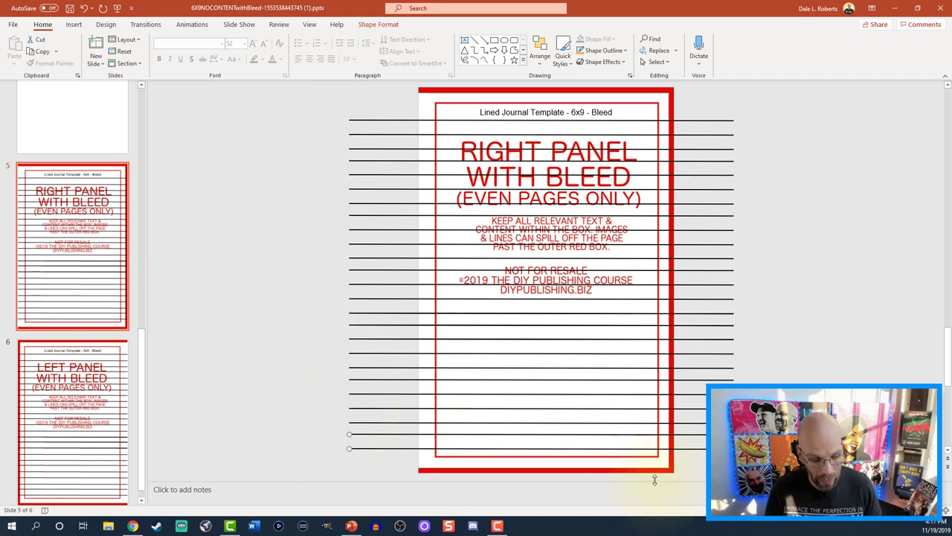
left_click_drag(444, 448, 400, 493)
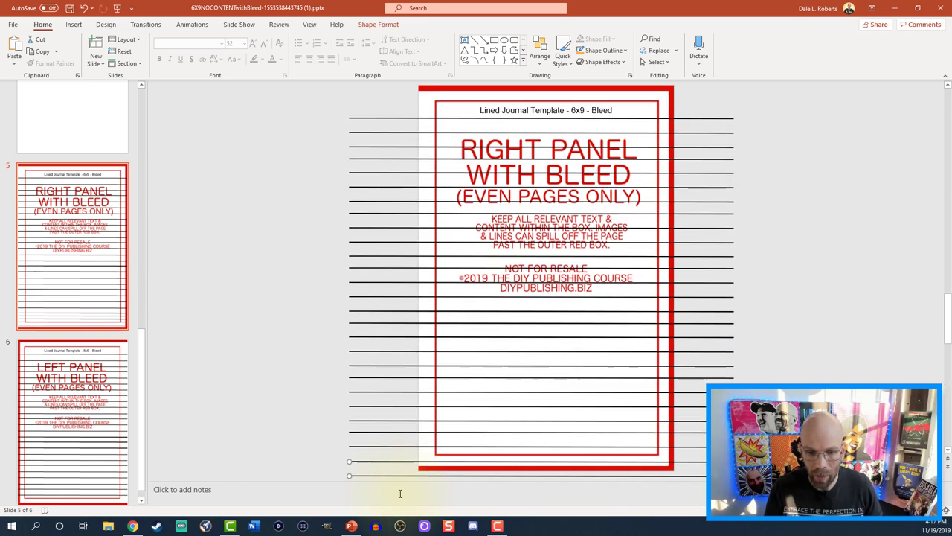
left_click(266, 426)
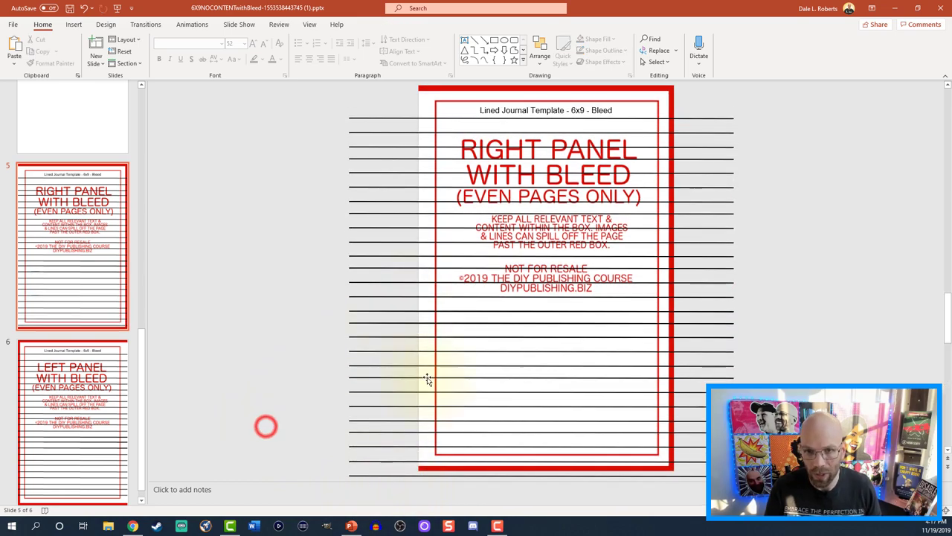
left_click(422, 108)
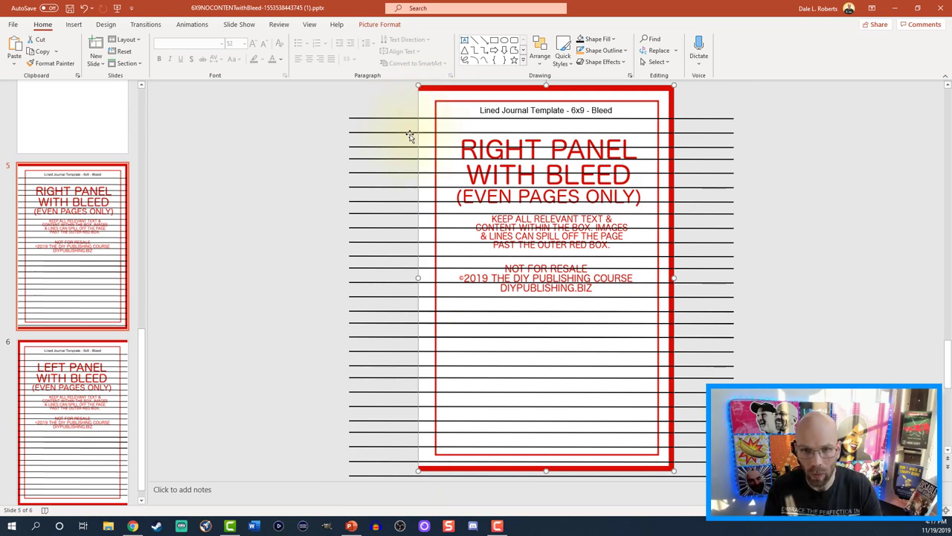
key("Delete")
Step: Retitle slide 5 'Teddy Bear Workbook' in Liberty Sans
triple_click(524, 110)
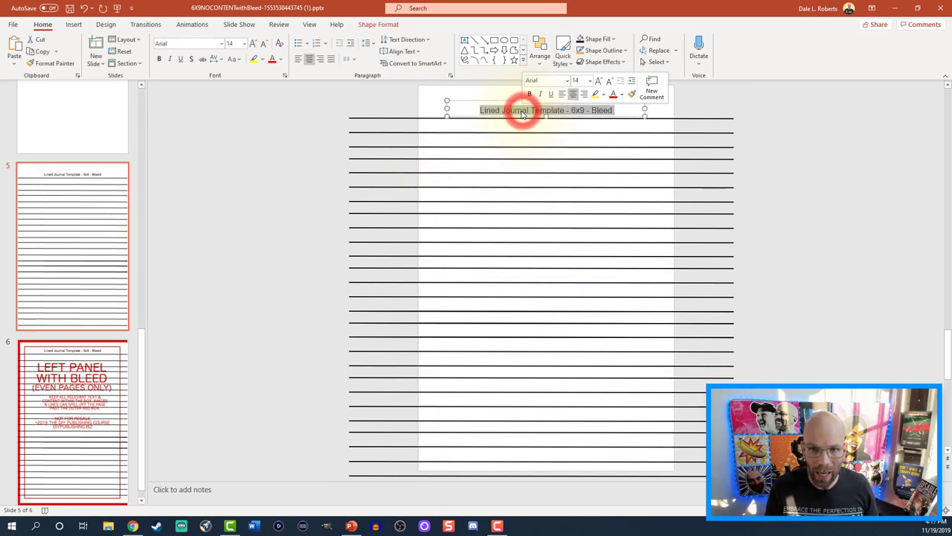
type("Tee")
key("BackSpace")
type("ddy Bear Workbook")
triple_click(523, 112)
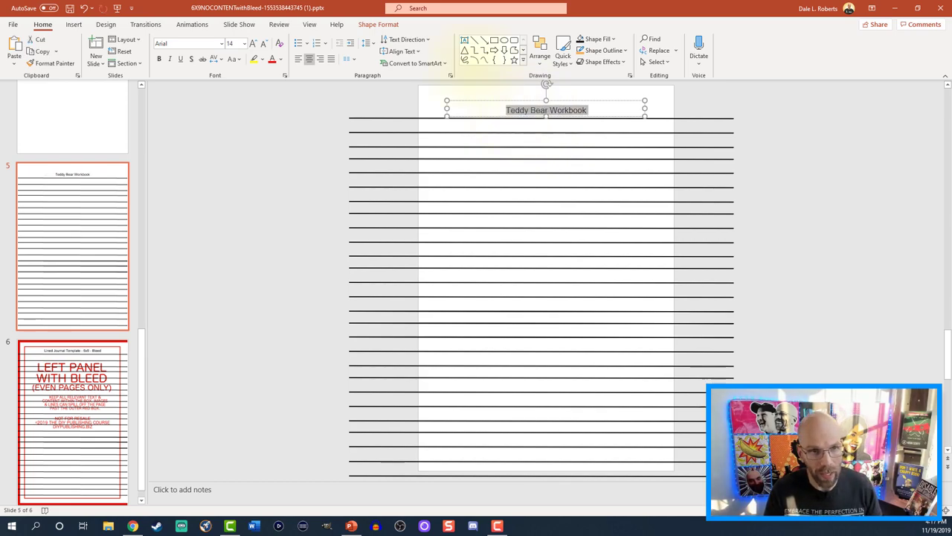
left_click(195, 43)
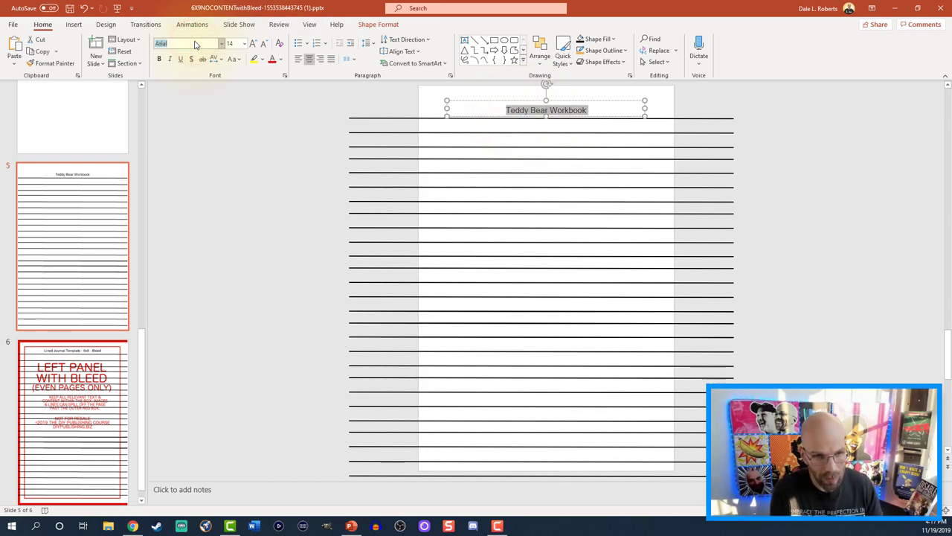
key("Return")
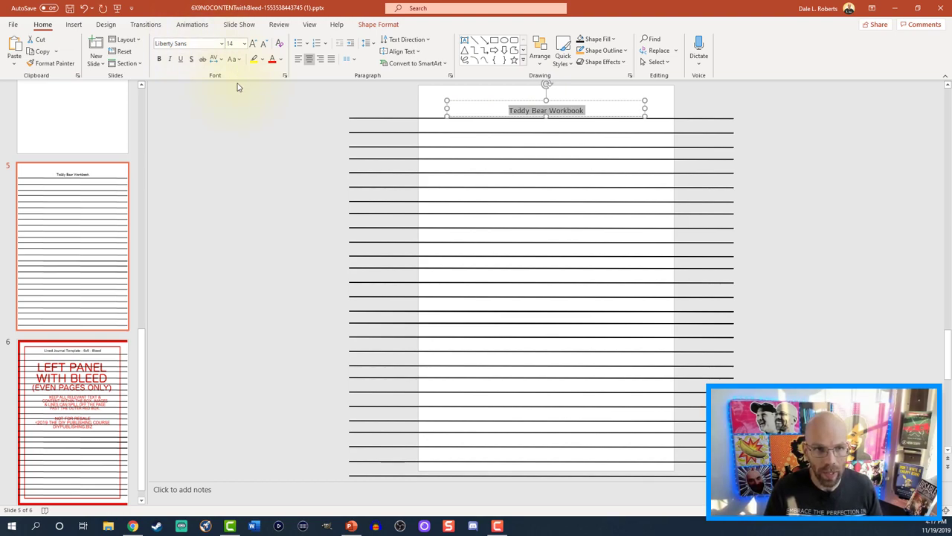
left_click(223, 185)
Step: Delete the top ruled line under the title and select the title box for copying
left_click(451, 117)
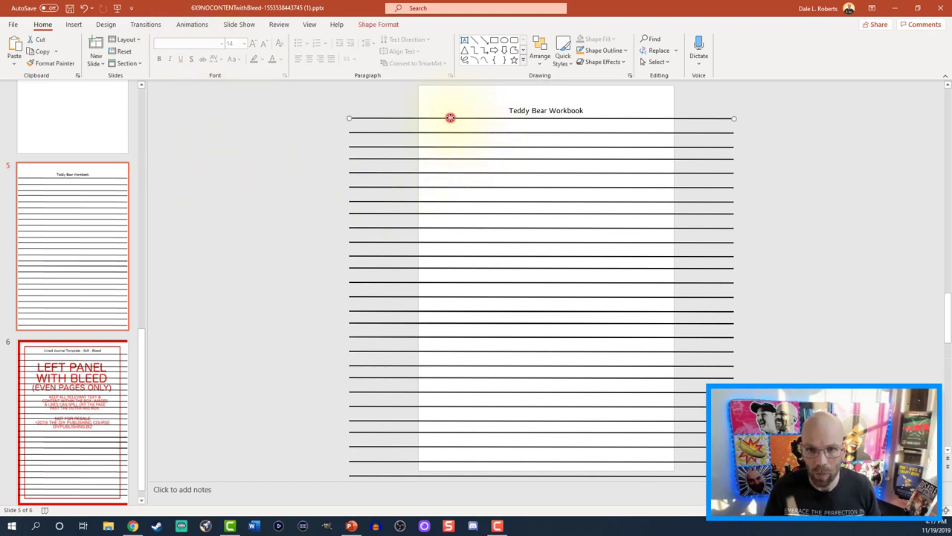
key("Delete")
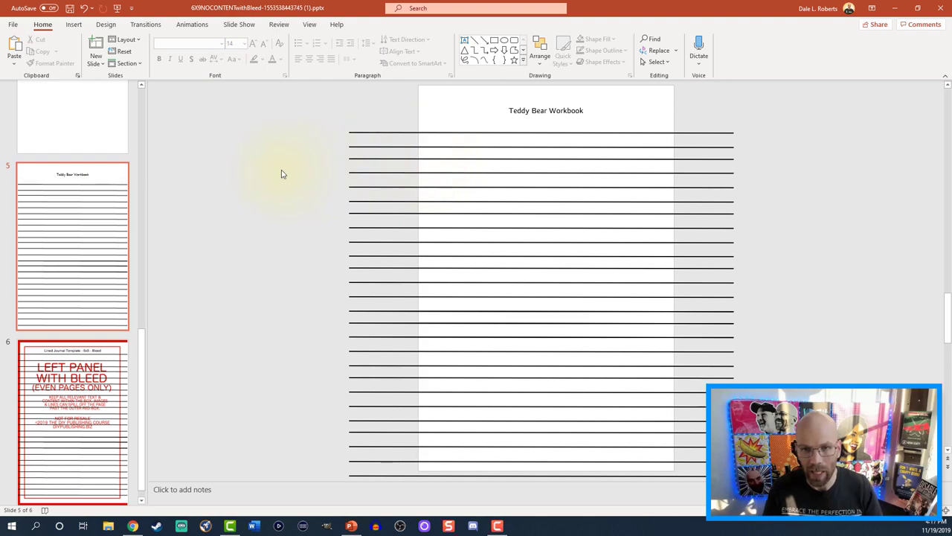
left_click(75, 255)
left_click(561, 114)
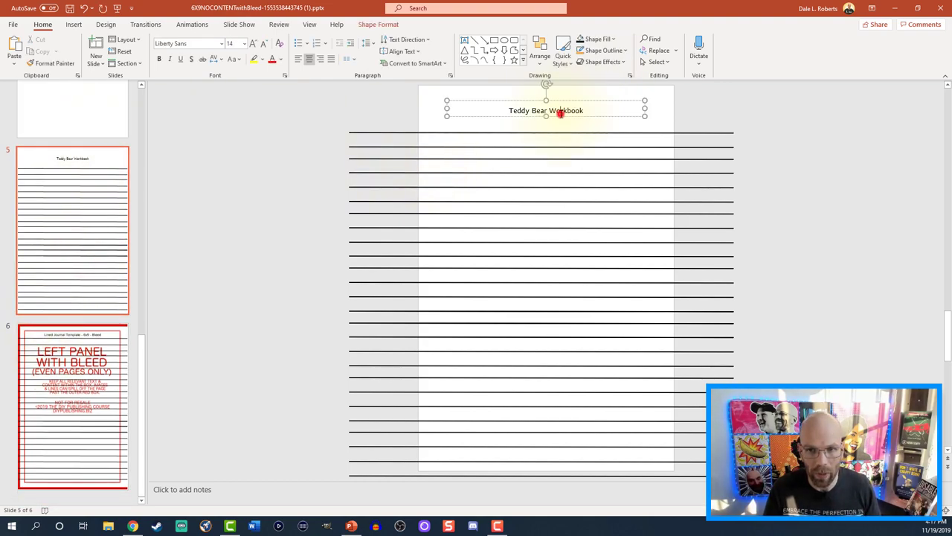
left_click(557, 100)
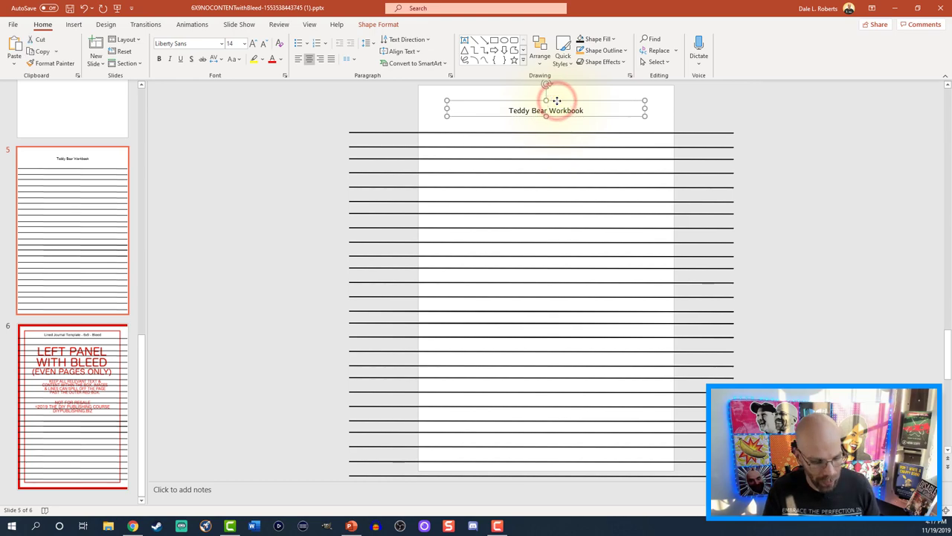
Step: Swap slide 6's old title box for the pasted 'Teddy Bear Workbook' title, widened on both sides
left_click(74, 363)
left_click(519, 113)
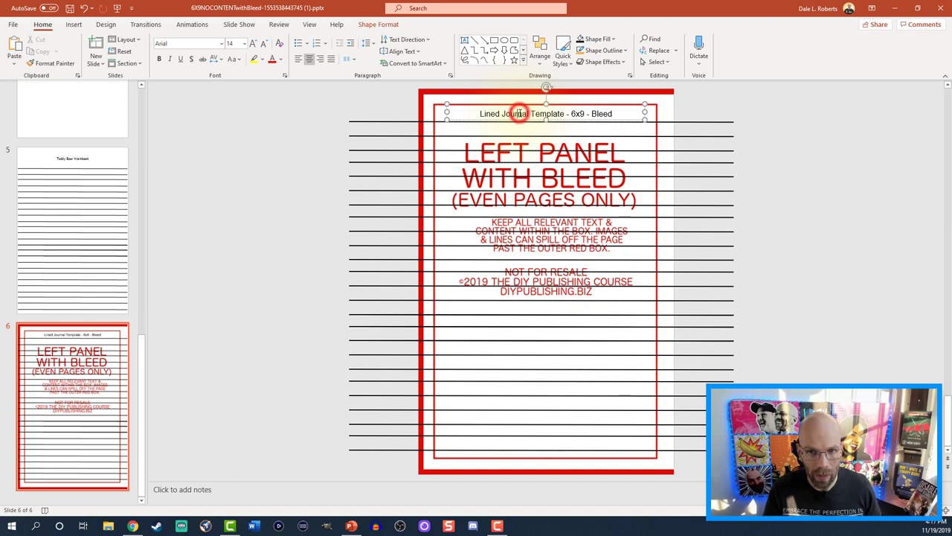
left_click(519, 122)
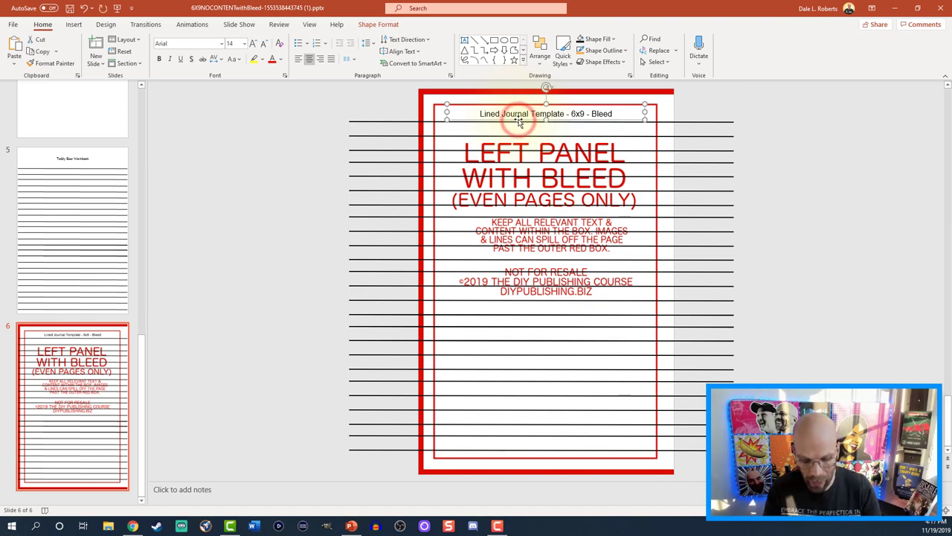
key("Delete")
key("ctrl+v")
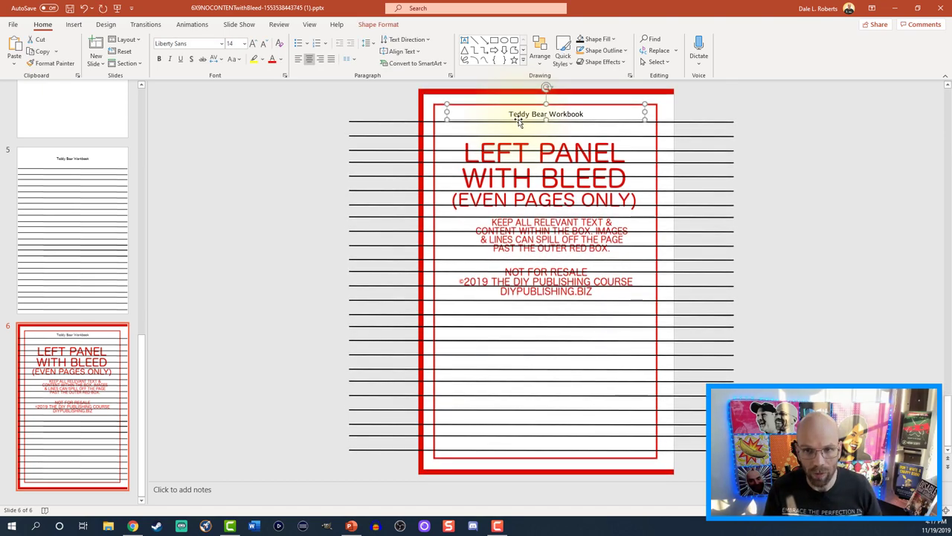
left_click_drag(644, 112, 656, 112)
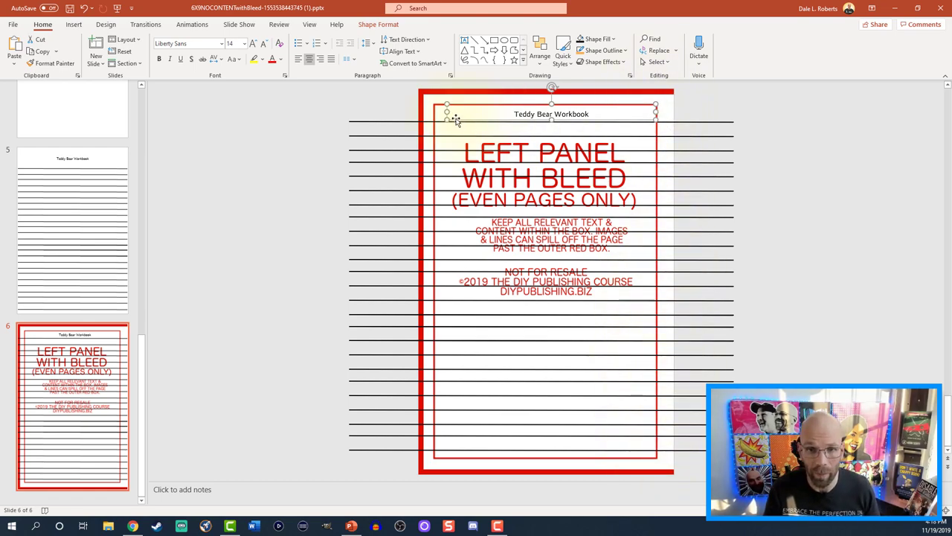
left_click_drag(446, 112, 435, 112)
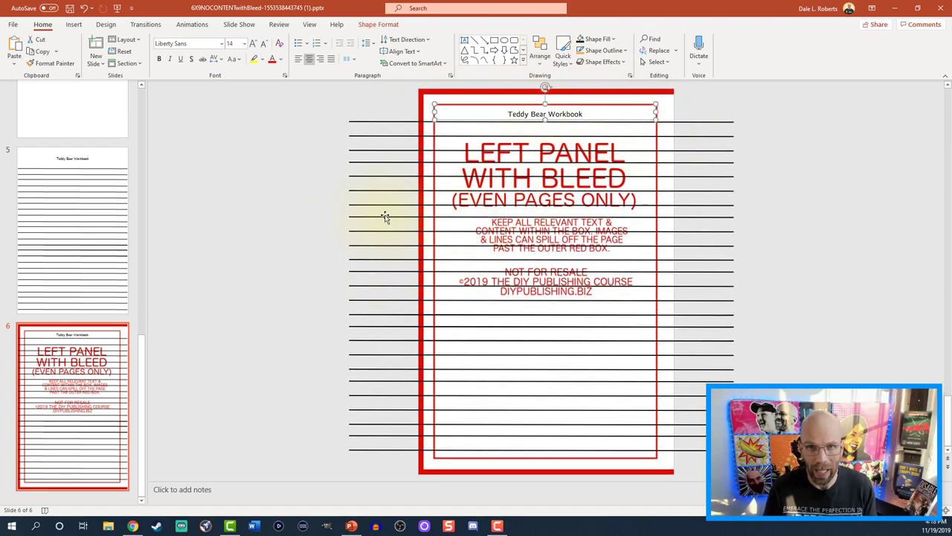
Step: Move slide 6's two bottom ruled lines down near the page bottom
left_click(329, 432)
left_click_drag(318, 432, 672, 463)
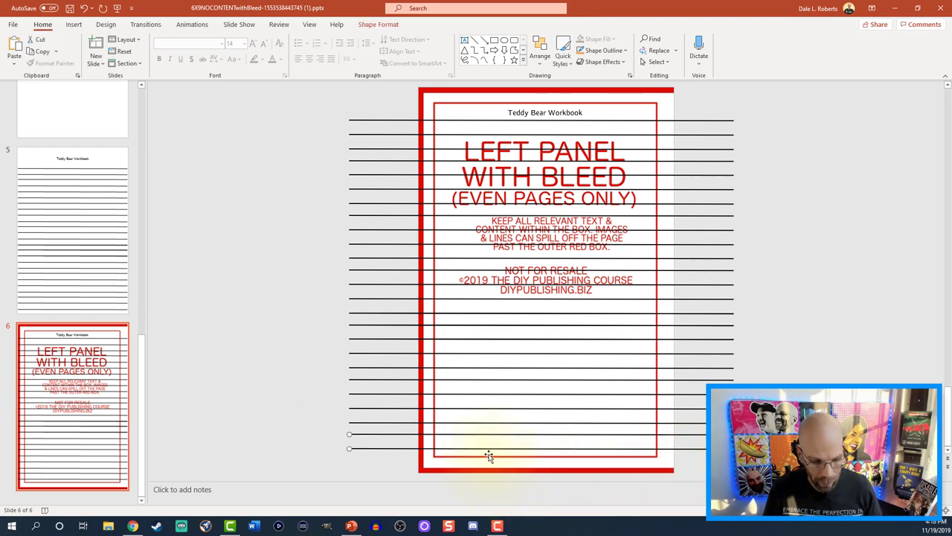
left_click_drag(489, 456, 478, 477)
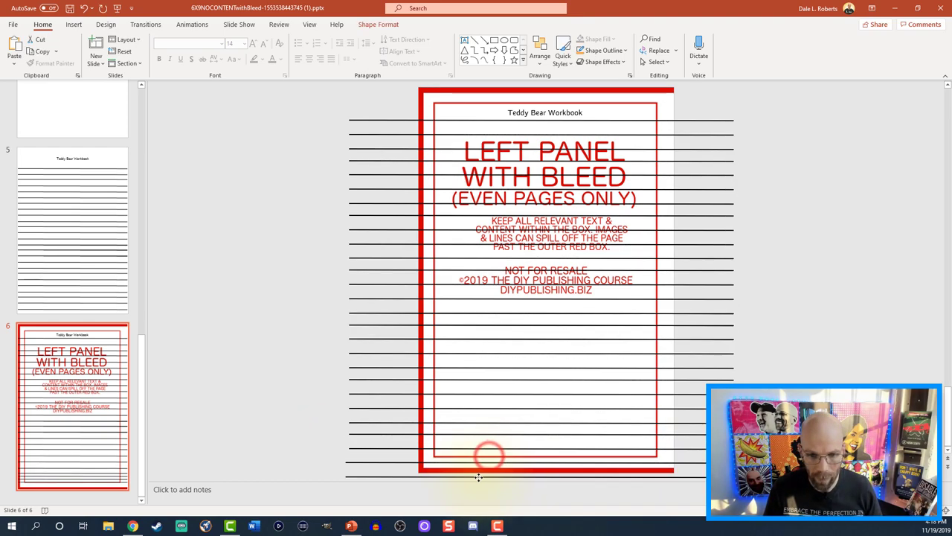
left_click(257, 444)
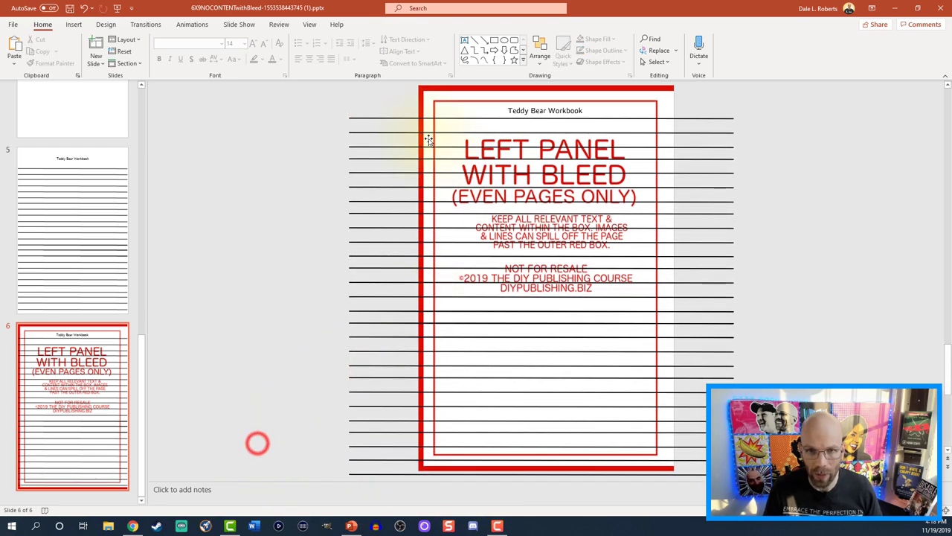
Step: Delete the red Left Panel with Bleed guide picture from slide 6
left_click(425, 102)
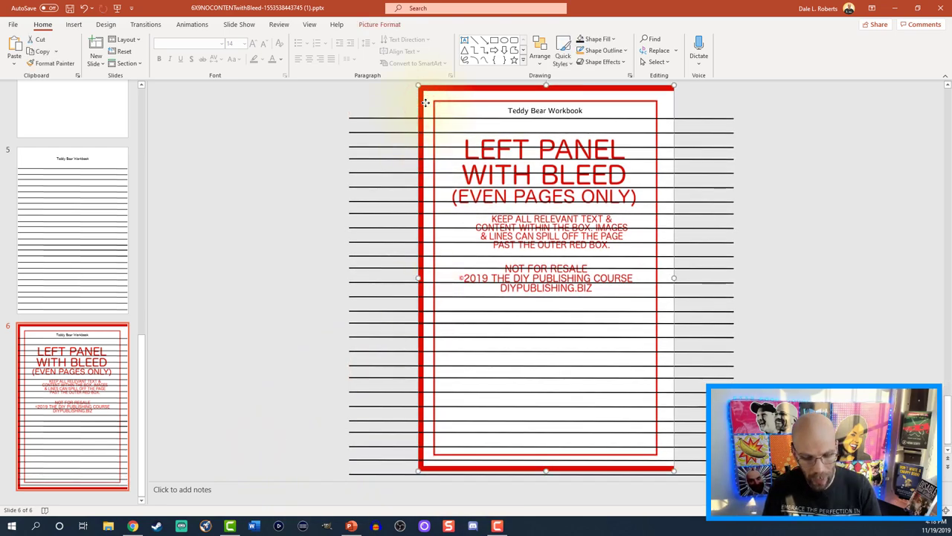
key("Delete")
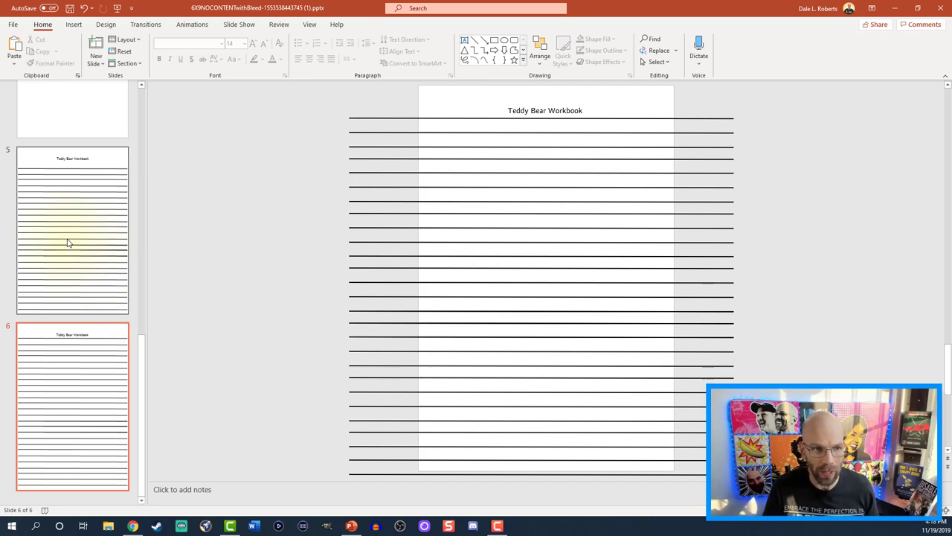
left_click(63, 241)
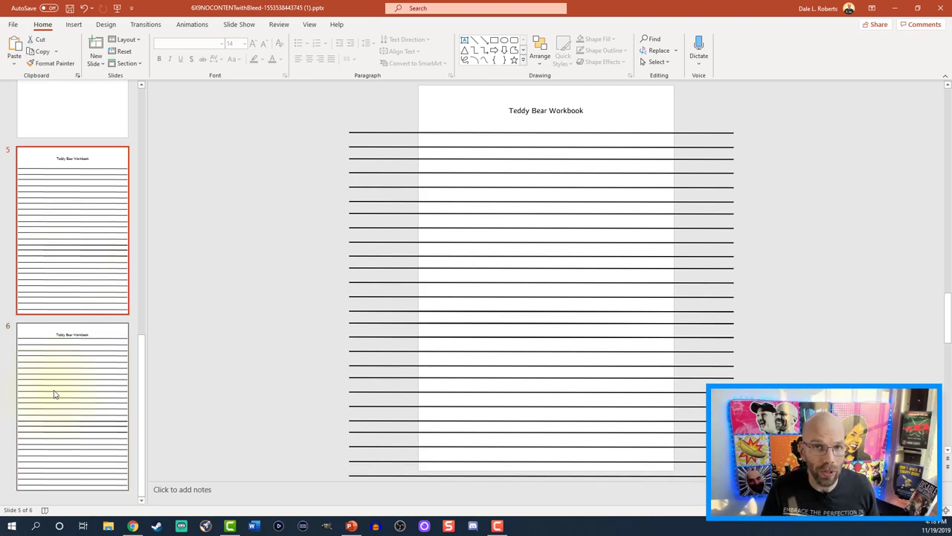
Step: Duplicate lined slides 5 and 6 repeatedly until the deck has 24 slides
left_click(54, 394)
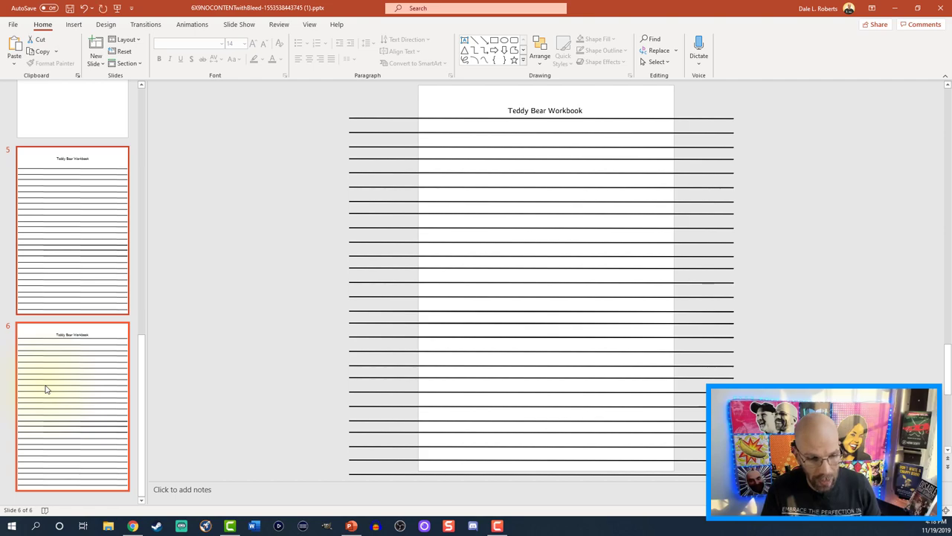
key("ctrl+d")
key("ctrl+d")
key("ctrl+d")
key("ctrl+d")
key("ctrl+d")
key("ctrl+d")
key("ctrl+d")
key("ctrl+d")
key("ctrl+d")
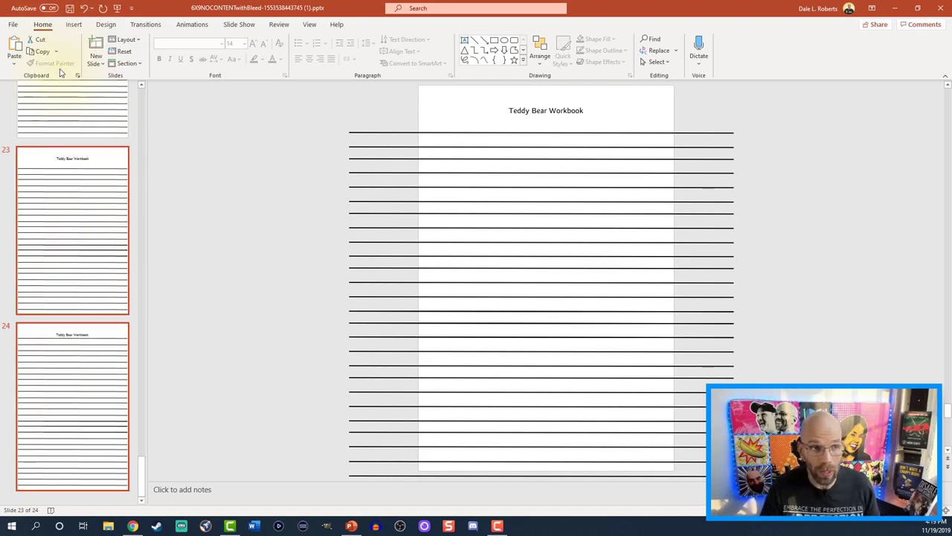
left_click(13, 25)
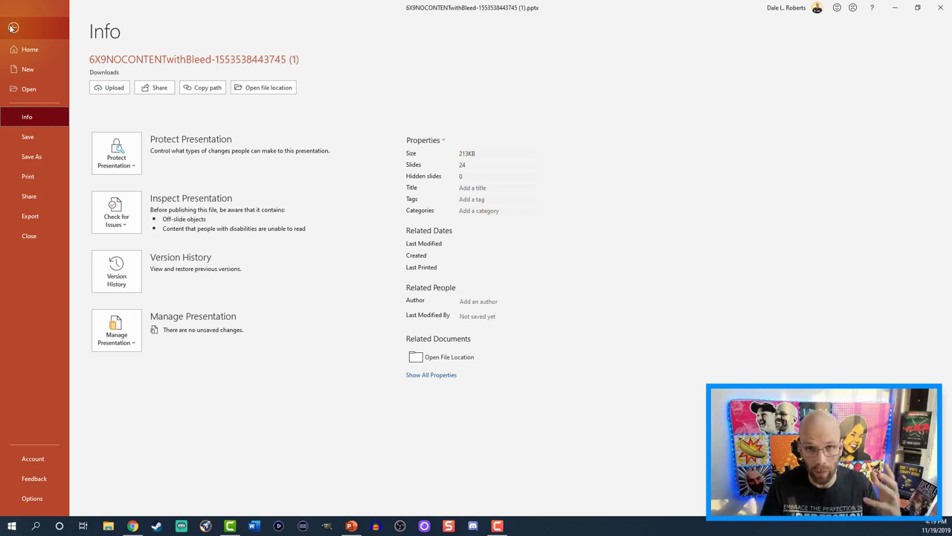
Step: Save the presentation in Downloads as 'Teddy Bear Workbook.pptx'
left_click(31, 157)
left_click(327, 73)
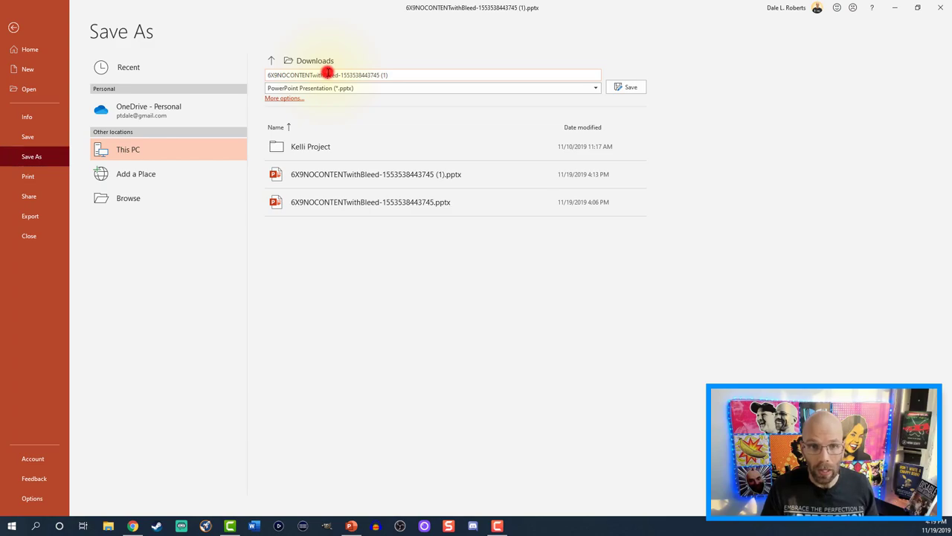
type("Teddy Bear Workbook")
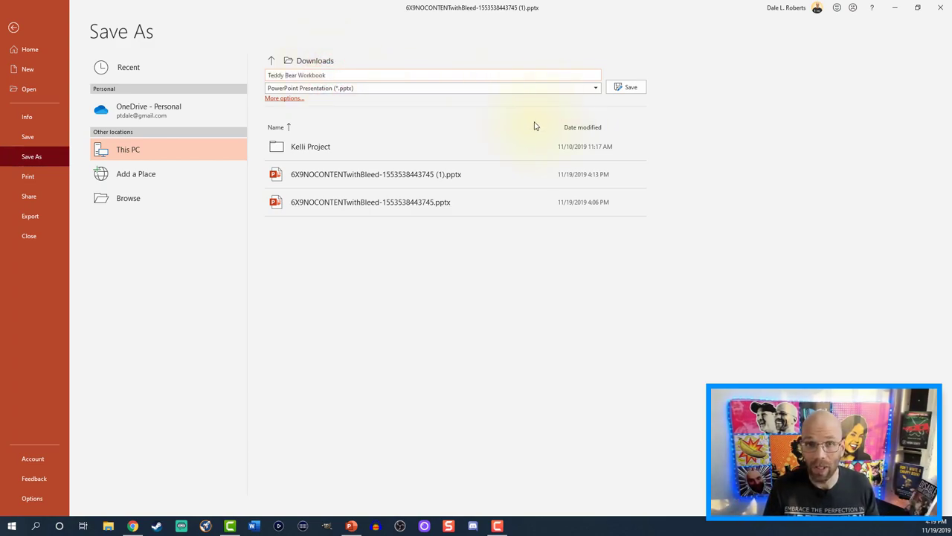
left_click(624, 91)
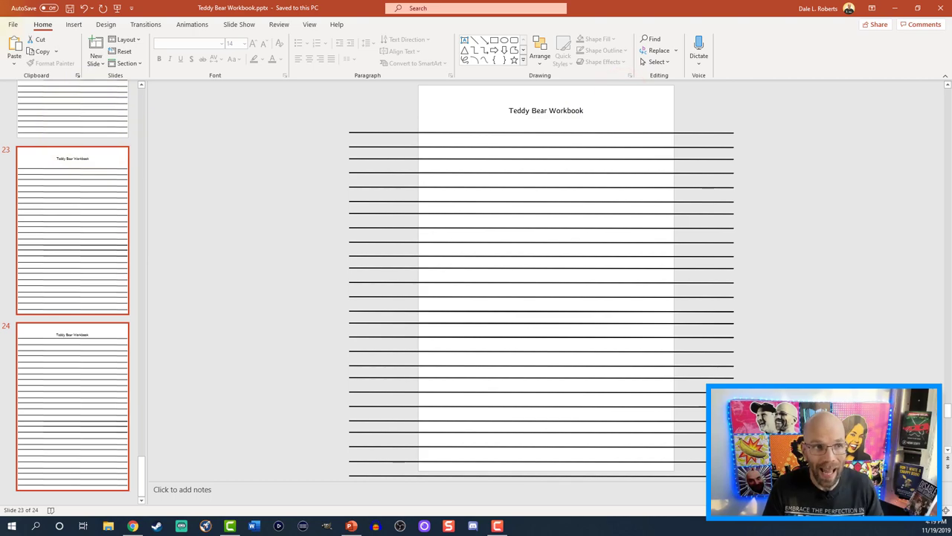
left_click(13, 24)
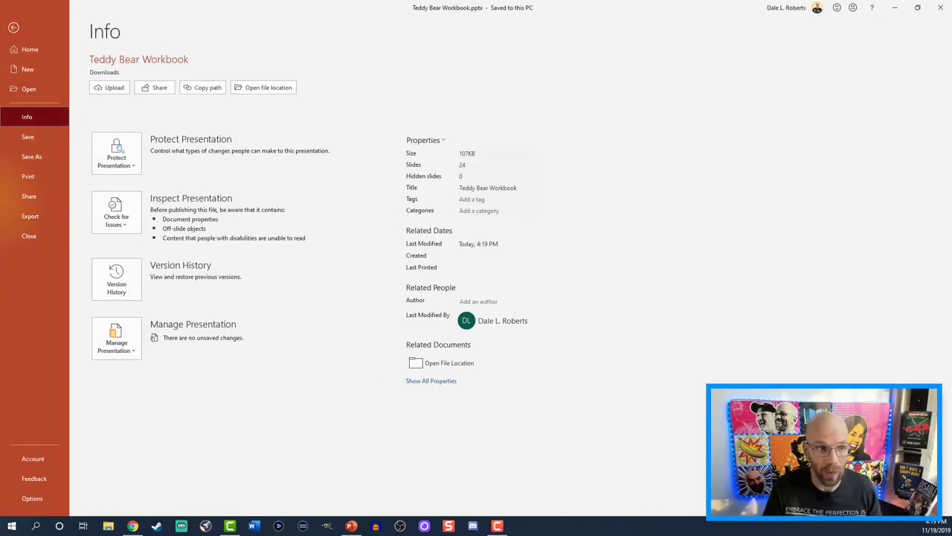
Step: Save the Teddy Bear Workbook as a PDF file
left_click(45, 155)
left_click(363, 87)
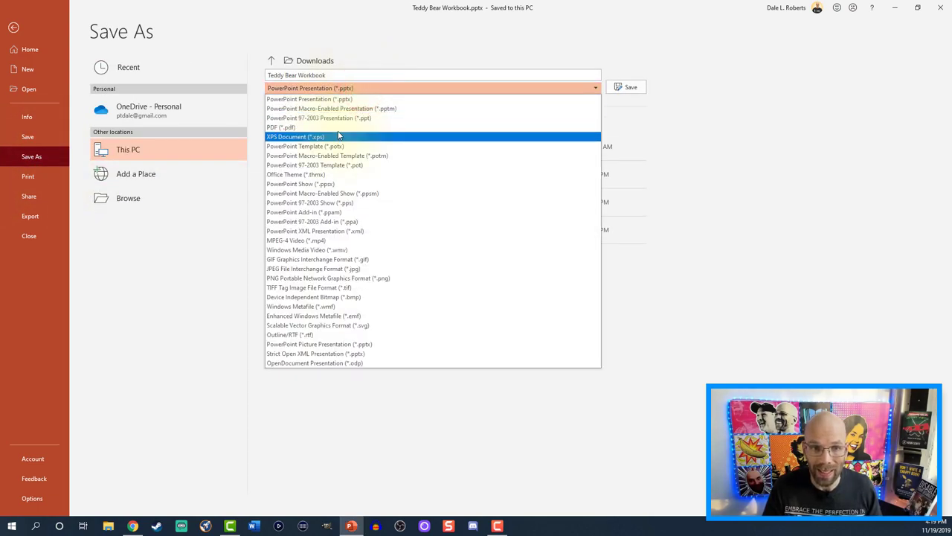
left_click(336, 128)
left_click(623, 88)
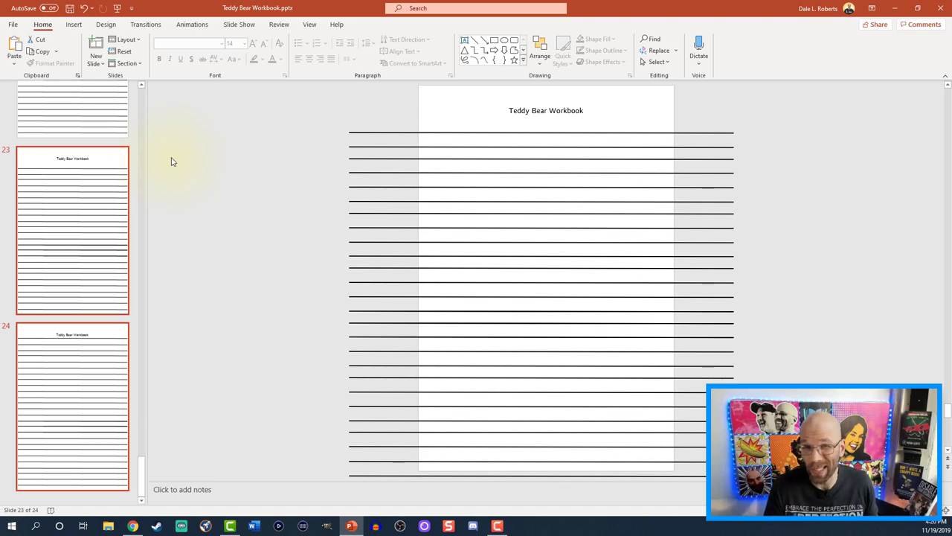
left_click(13, 24)
left_click(33, 92)
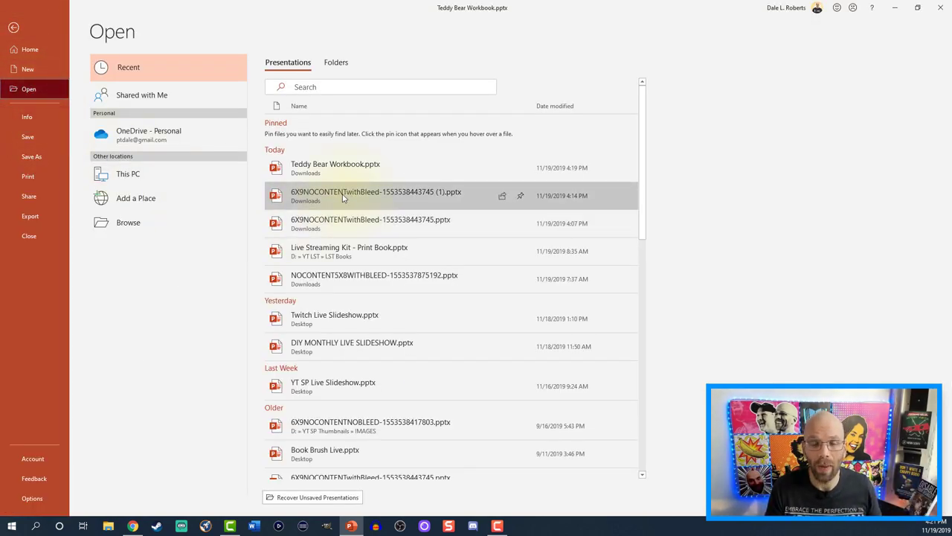
left_click(343, 195)
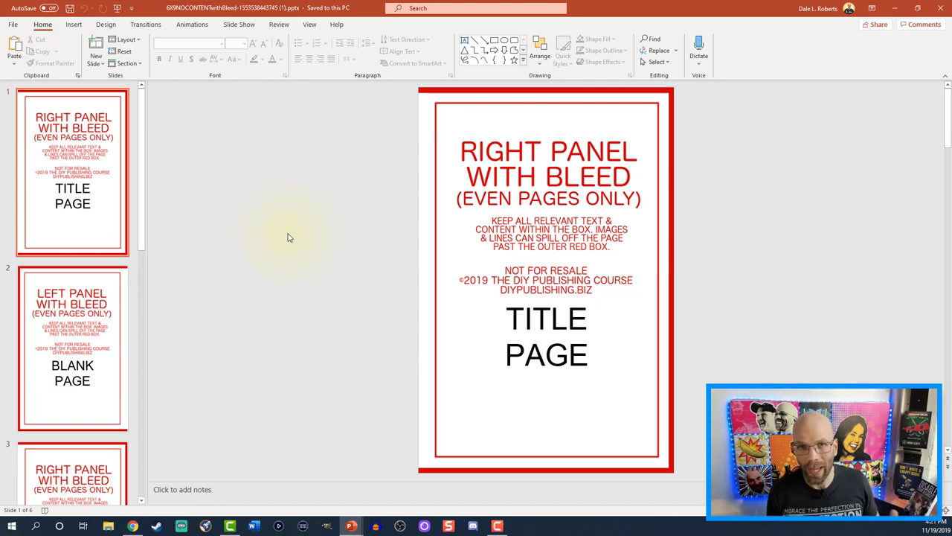
Step: Retitle slide 1 'Teddy Bear Workbook' in a tall condensed display font
triple_click(489, 350)
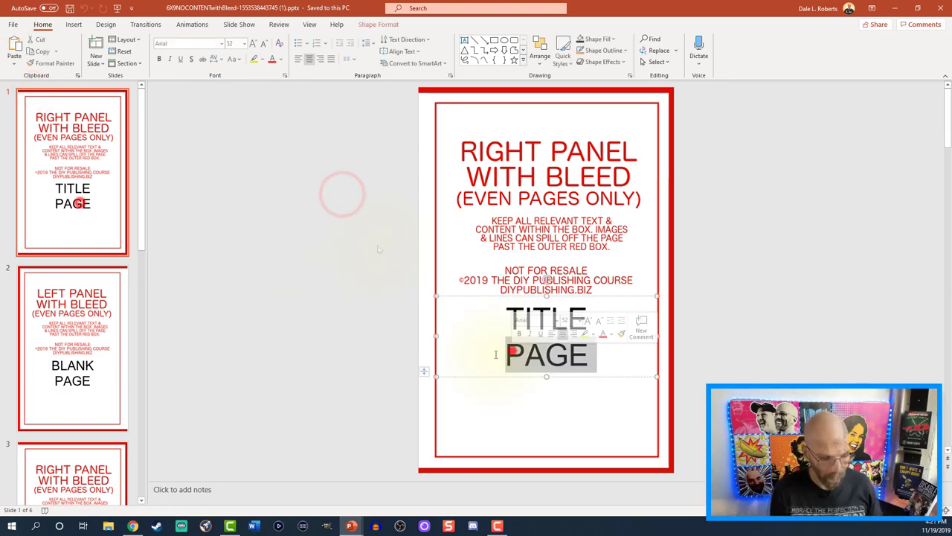
type("Teddy Bear Workbook")
triple_click(513, 350)
left_click(169, 46)
left_click(72, 346)
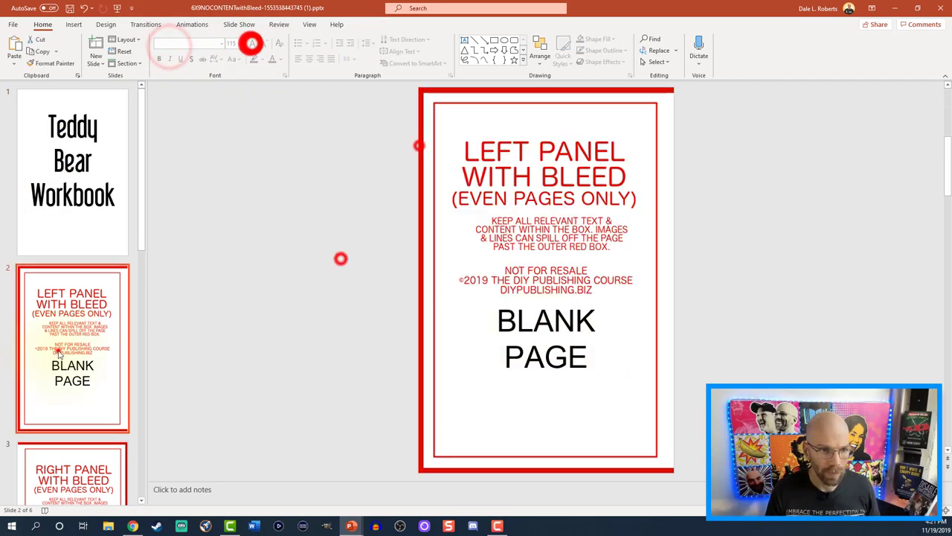
left_click(72, 468)
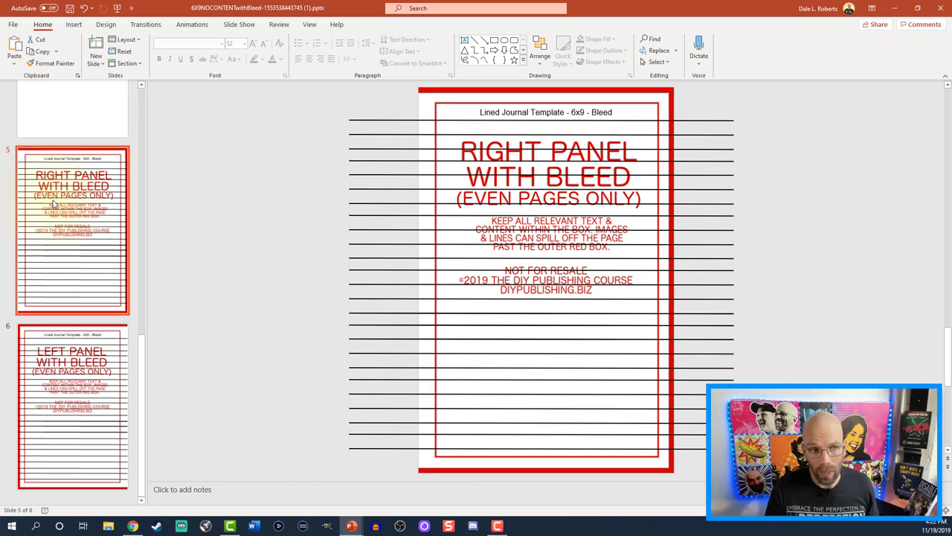
Step: Duplicate the right and left lined pages (slides 5 and 6) as slides 7 and 8
left_click(68, 362)
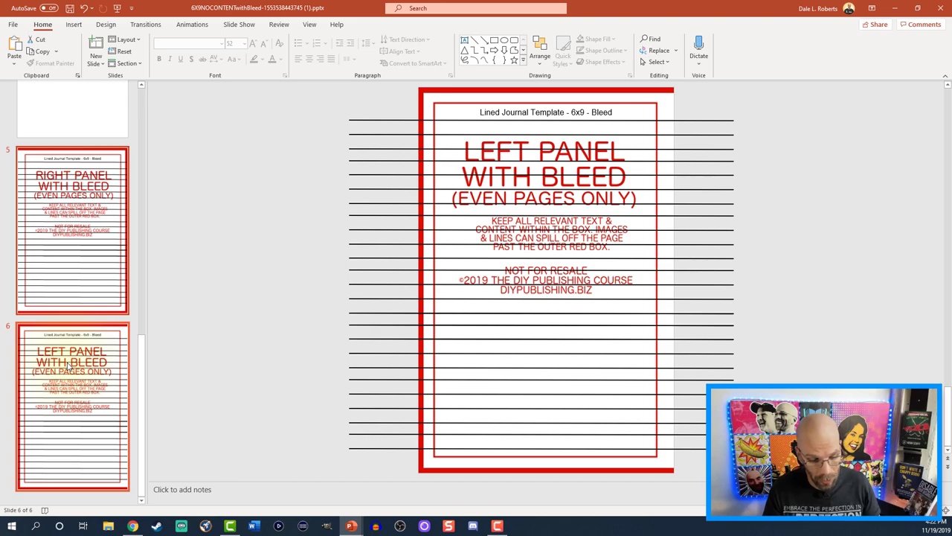
key("ctrl+v")
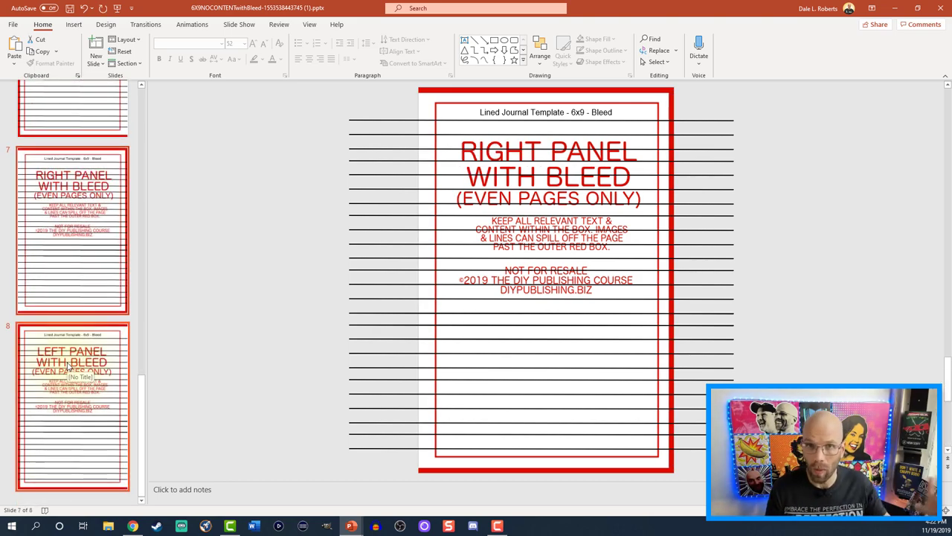
scroll(43, 250, "up", 5)
left_click(43, 329)
scroll(42, 329, "down", 3)
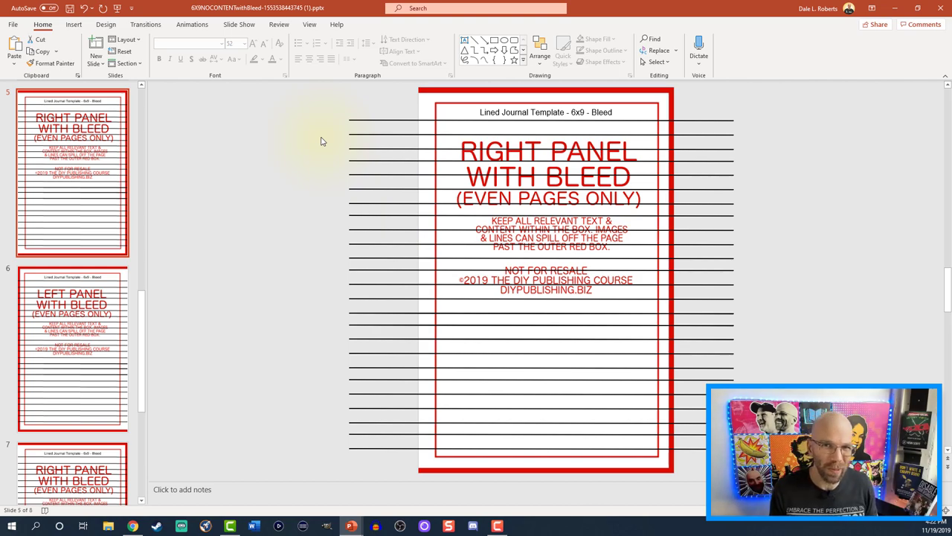
Step: Delete slide 5's top five ruled lines and replace its header with 'Teddy Bear Workbook'
left_click_drag(322, 114, 746, 182)
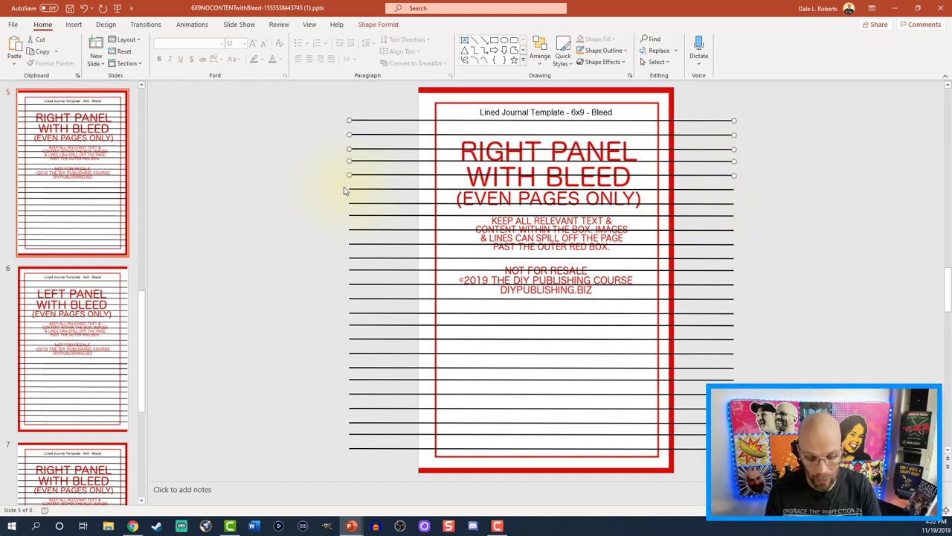
key("Delete")
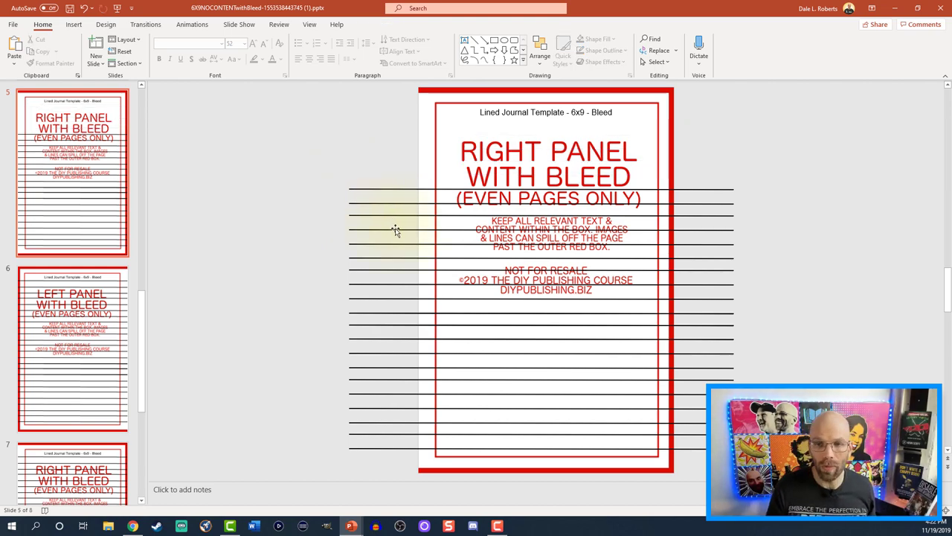
left_click(497, 109)
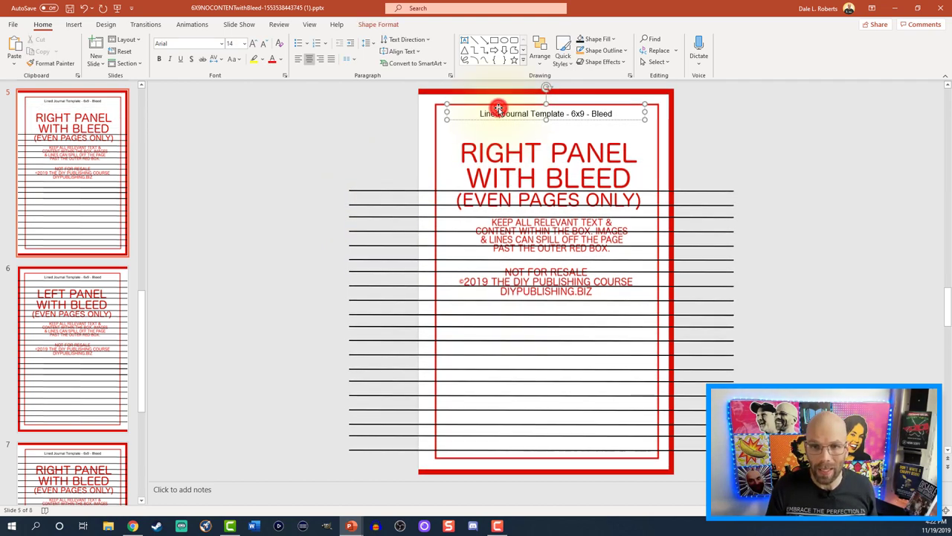
left_click(442, 111)
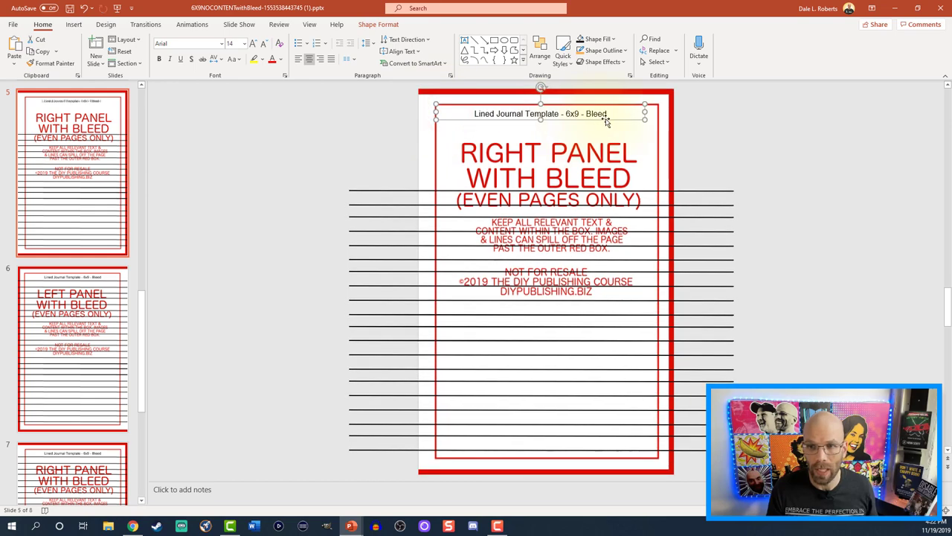
left_click_drag(644, 111, 652, 111)
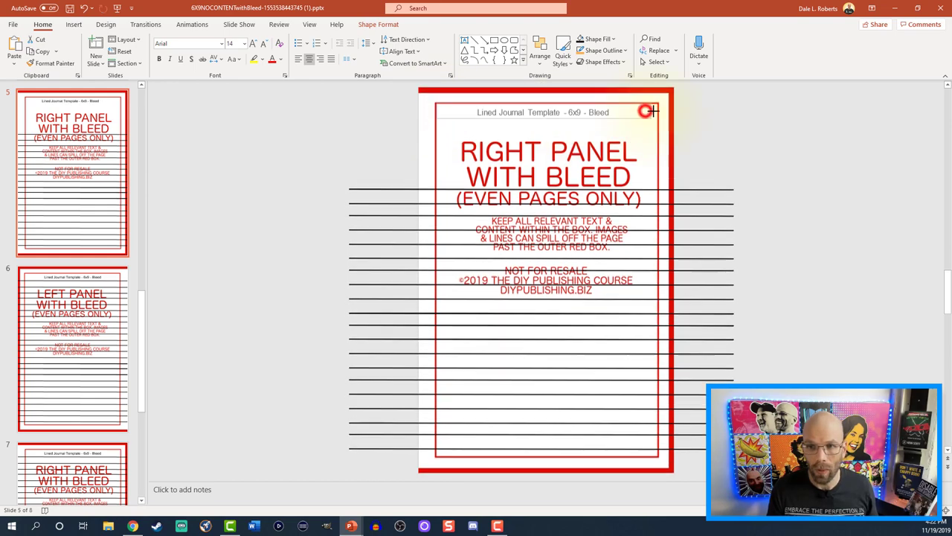
triple_click(598, 115)
type("Teddy Bear Workbook")
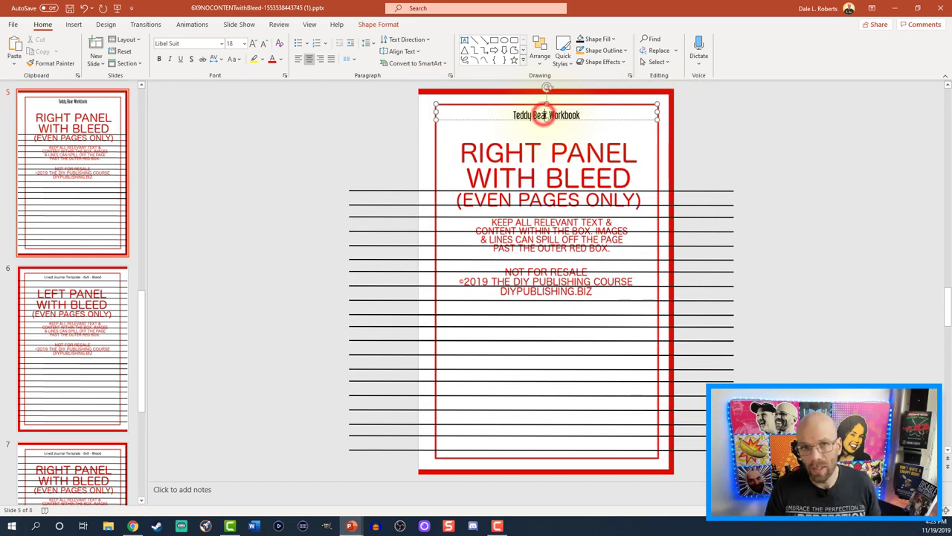
left_click(540, 122)
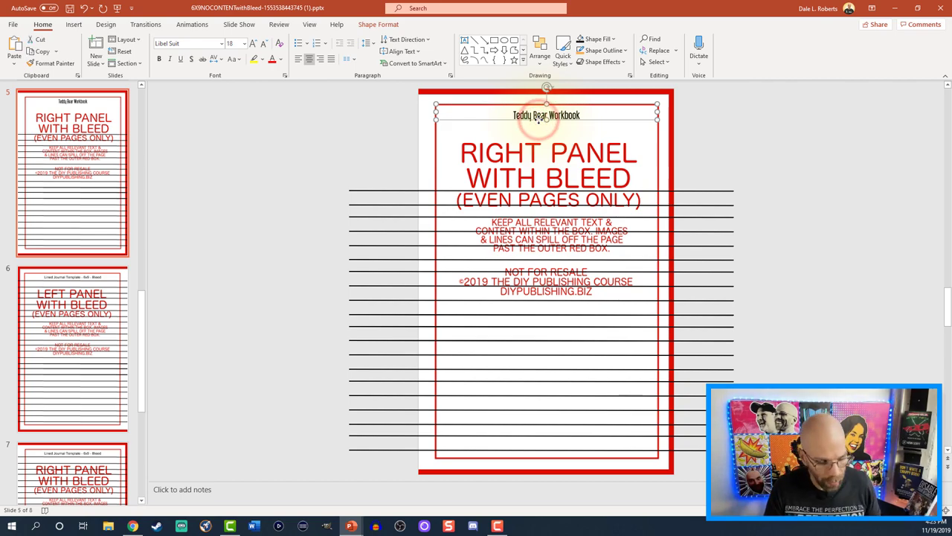
left_click(46, 349)
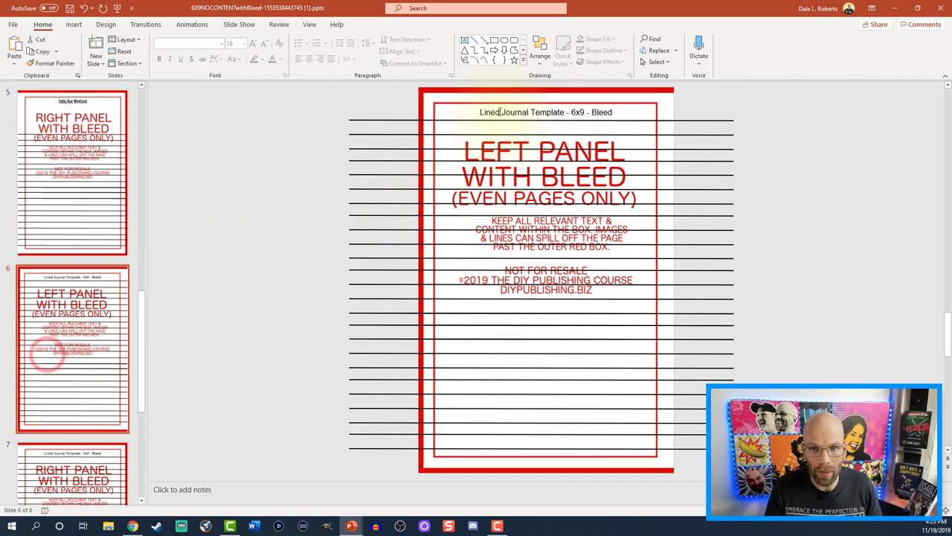
Step: Replace slide 6's header with the pasted 'Teddy Bear Workbook' heading
left_click(500, 113)
left_click(536, 106)
type("Teddy Bear Workbook")
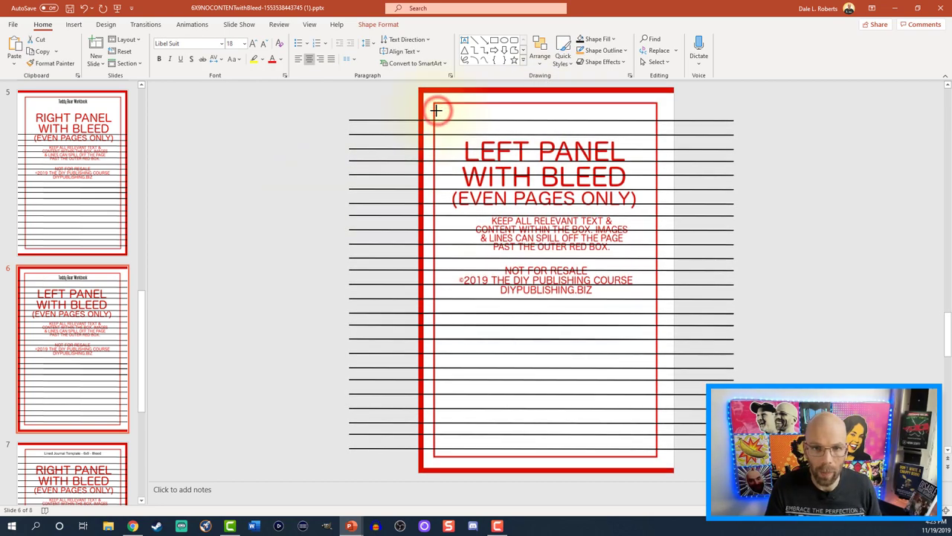
left_click(245, 185)
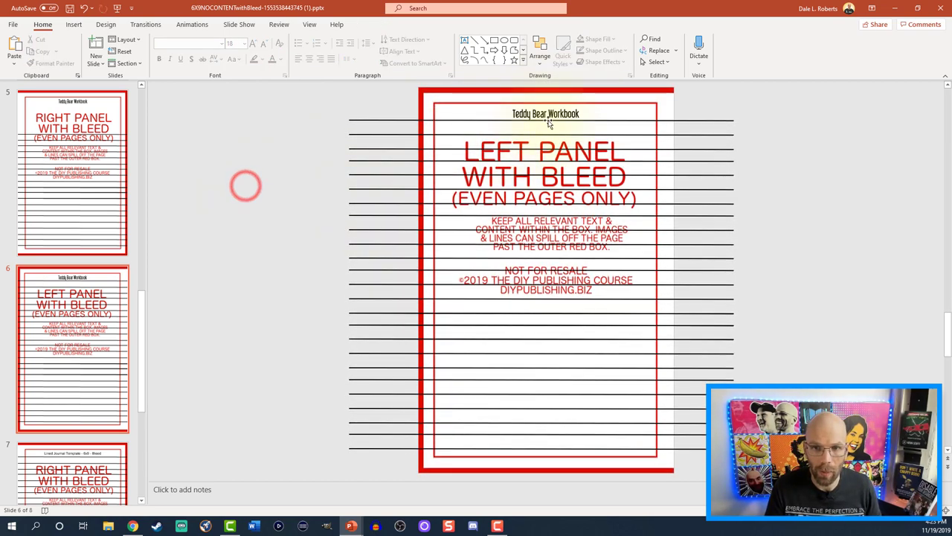
left_click(333, 119)
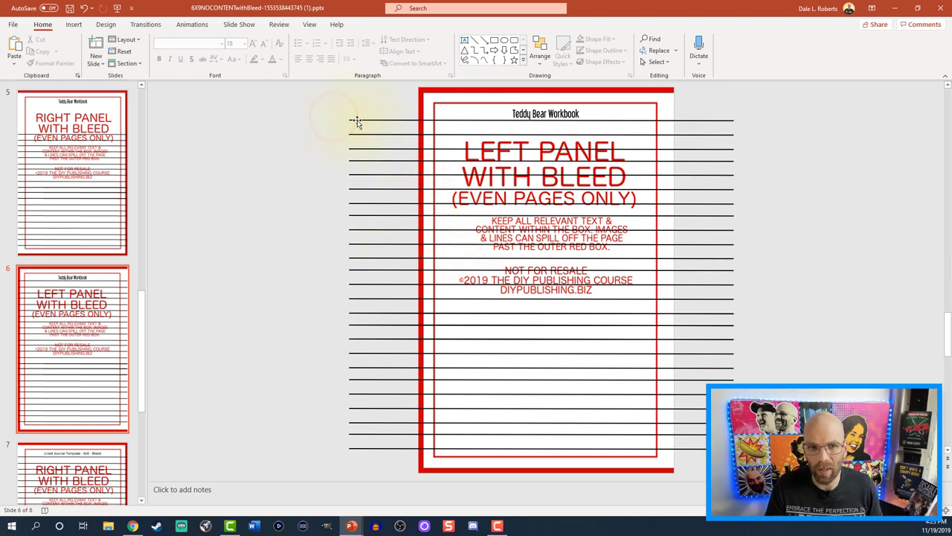
Step: Delete slide 6's top ruled line and the seven lines behind the middle text
left_click_drag(335, 119, 738, 128)
key("Delete")
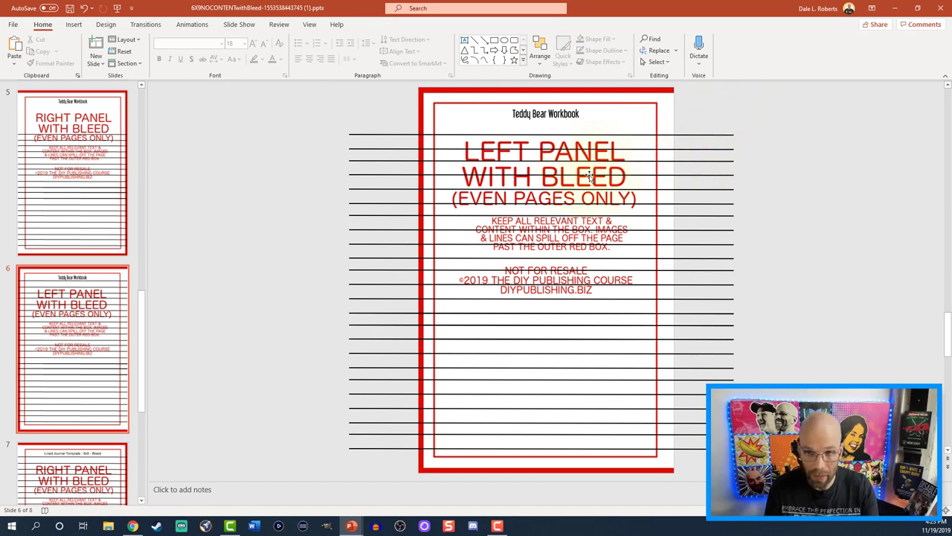
left_click_drag(343, 258, 745, 333)
key("Delete")
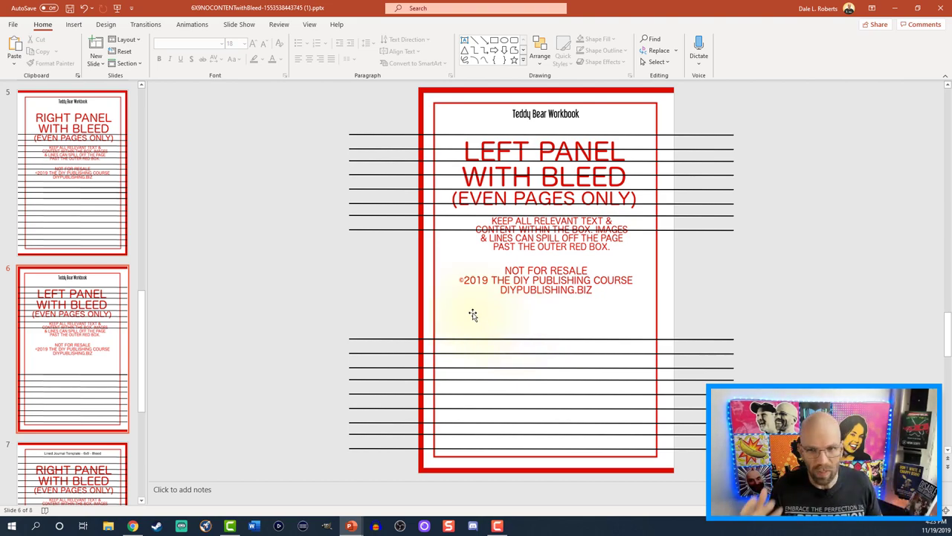
Step: Glance over the Design themes, then return to the Insert commands
left_click(74, 25)
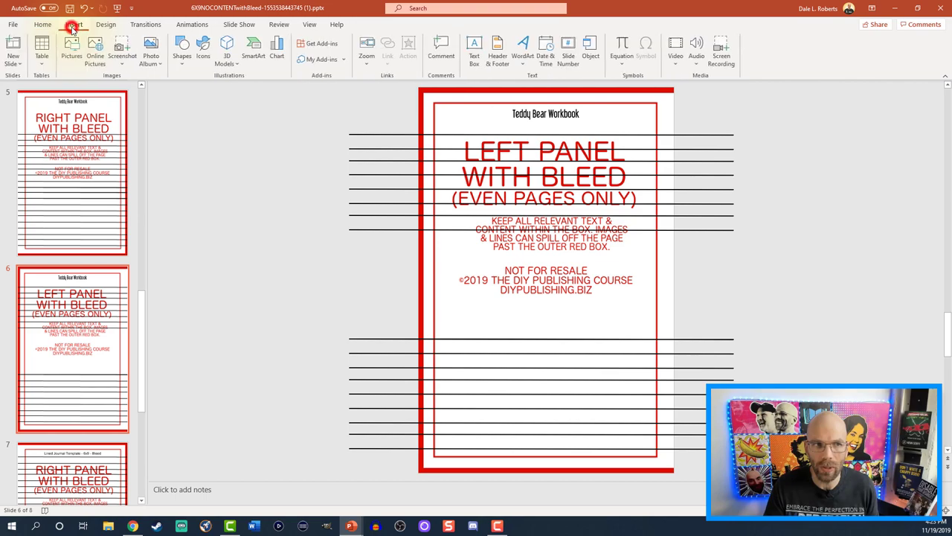
left_click(109, 26)
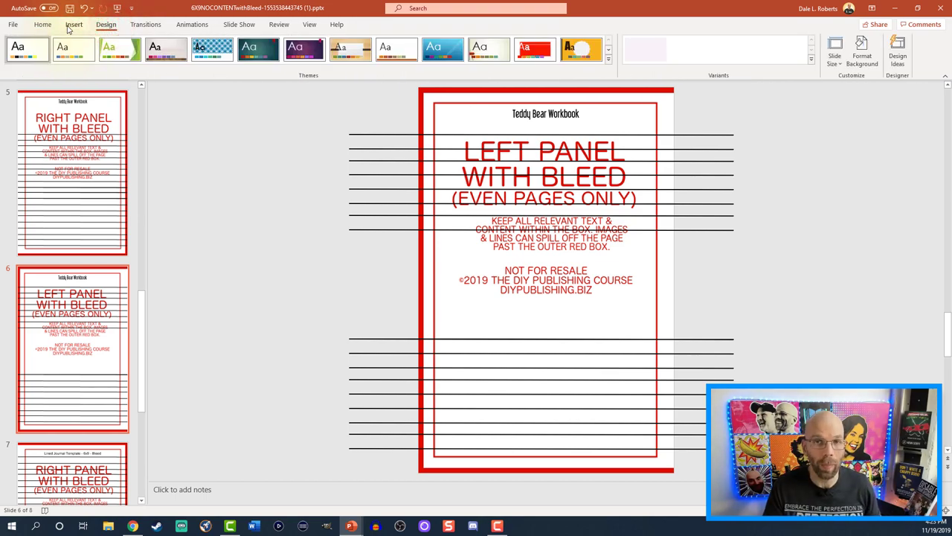
left_click(69, 26)
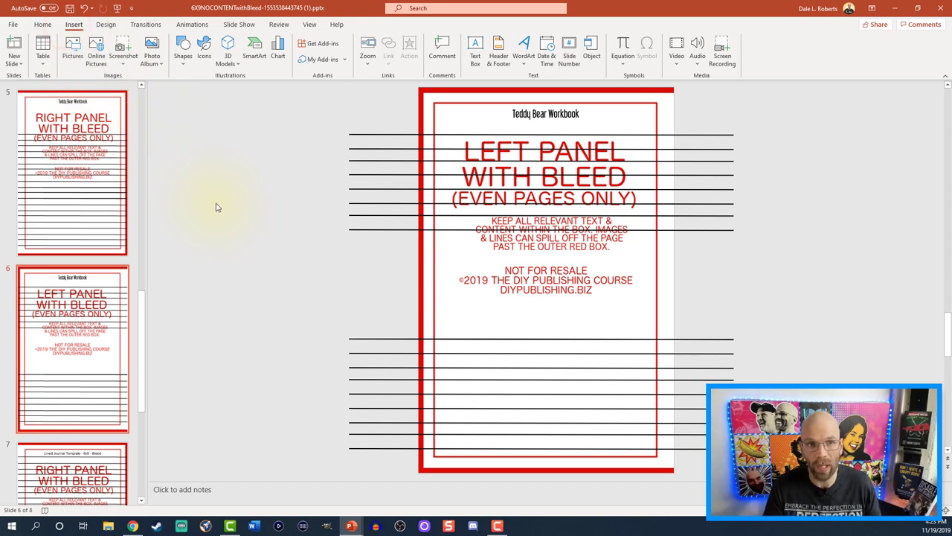